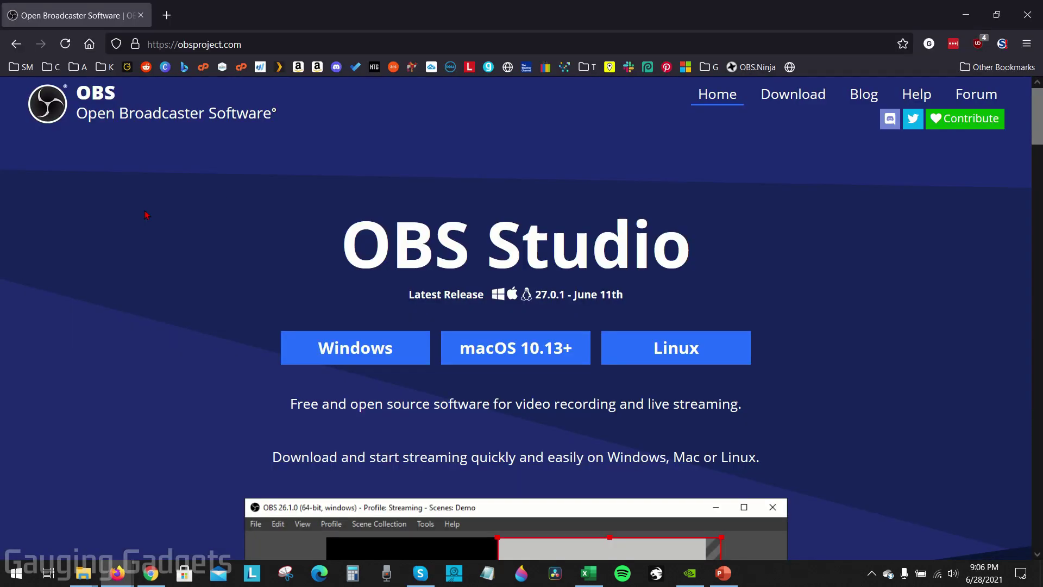
# Scroll the obsproject.com home page down and back up to review the OBS Studio 27.0.1 download
pyautogui.scroll(-1, 189, 213)
pyautogui.scroll(1, 190, 213)
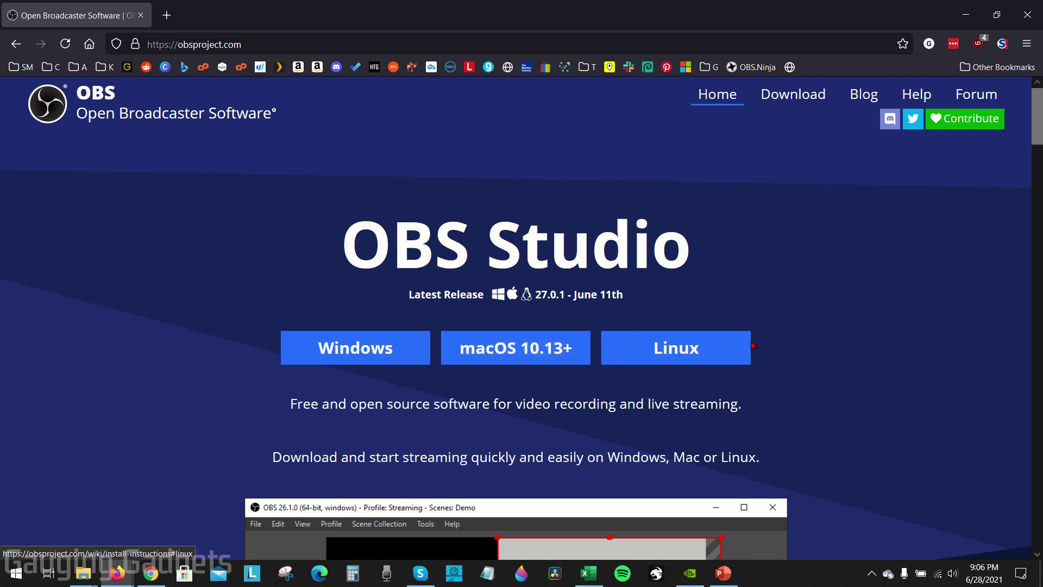
# Download and install OBS Studio for Windows, launch it, and skip the Auto-Configuration Wizard
pyautogui.click(367, 358)
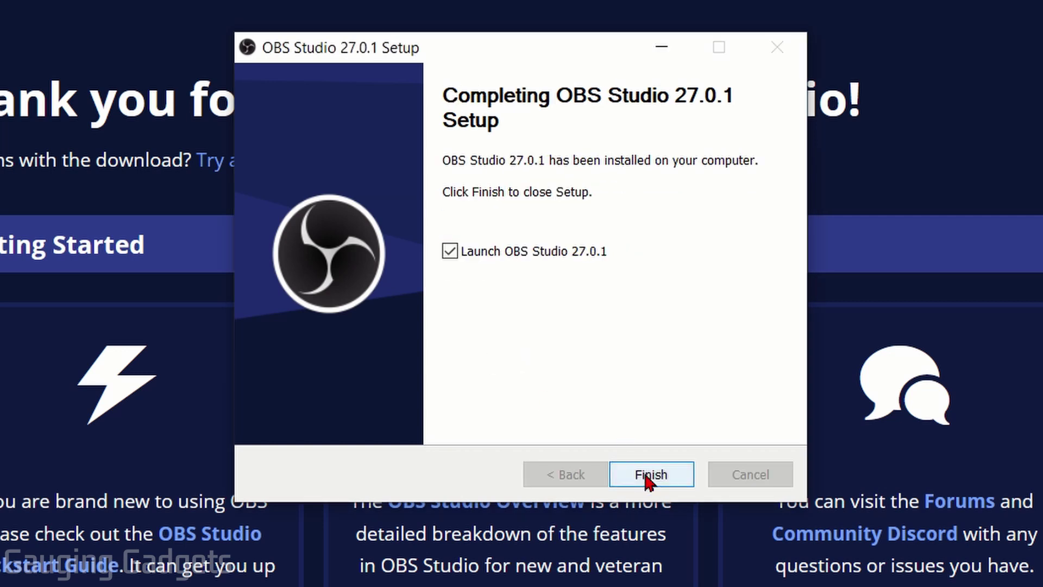
pyautogui.click(648, 477)
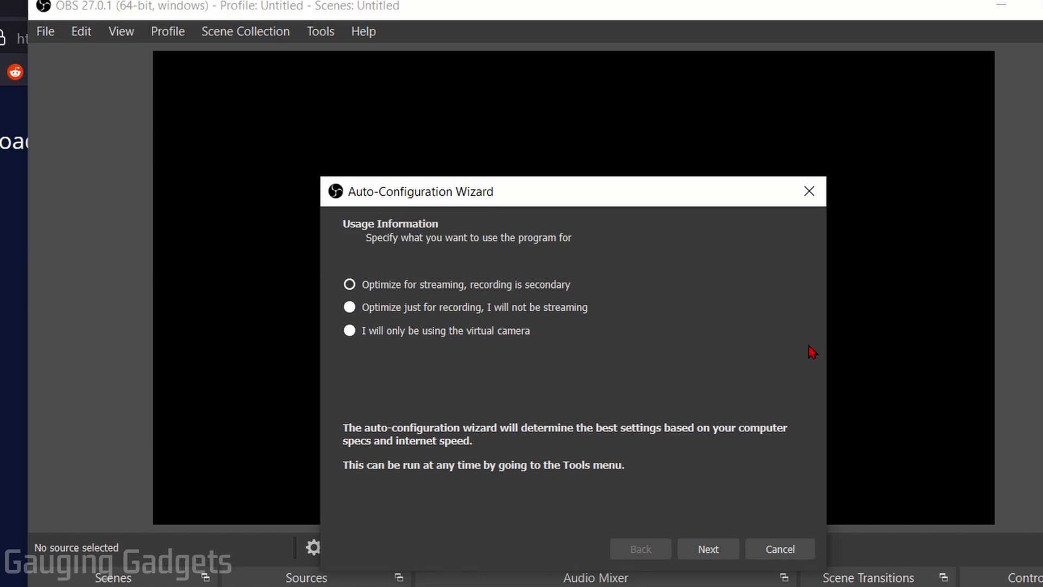
pyautogui.click(756, 548)
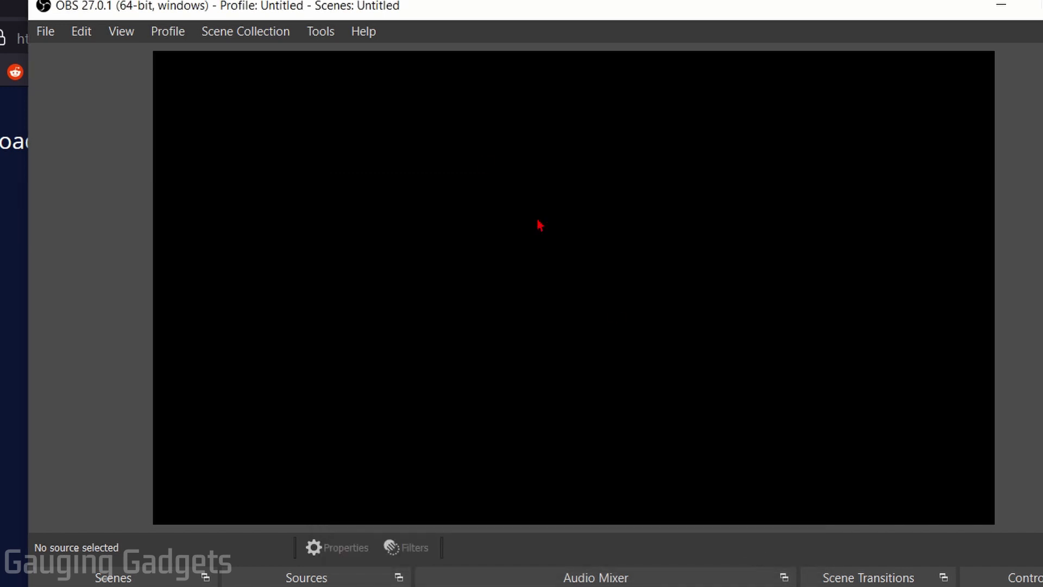
pyautogui.click(316, 36)
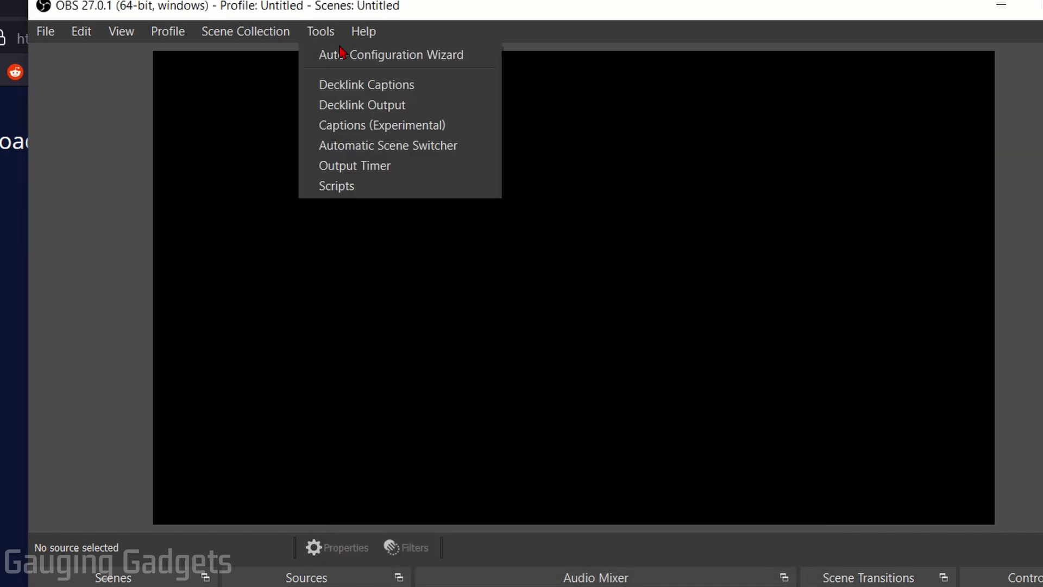
# Run the Auto-Configuration Wizard optimized for streaming, keeping 1920x1080 at 60 fps, through to Stream Information
pyautogui.click(383, 60)
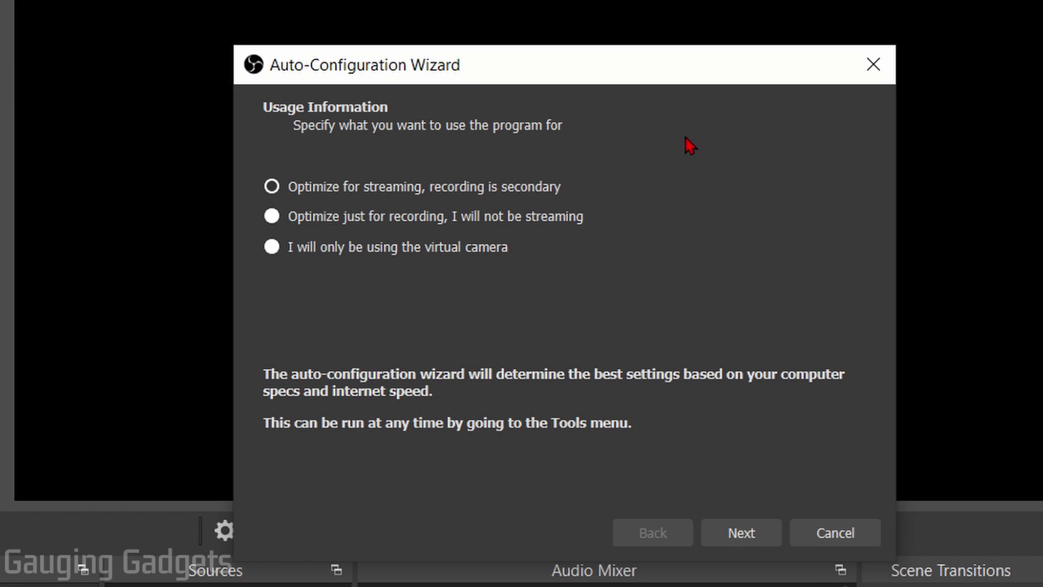
pyautogui.click(495, 186)
pyautogui.click(737, 538)
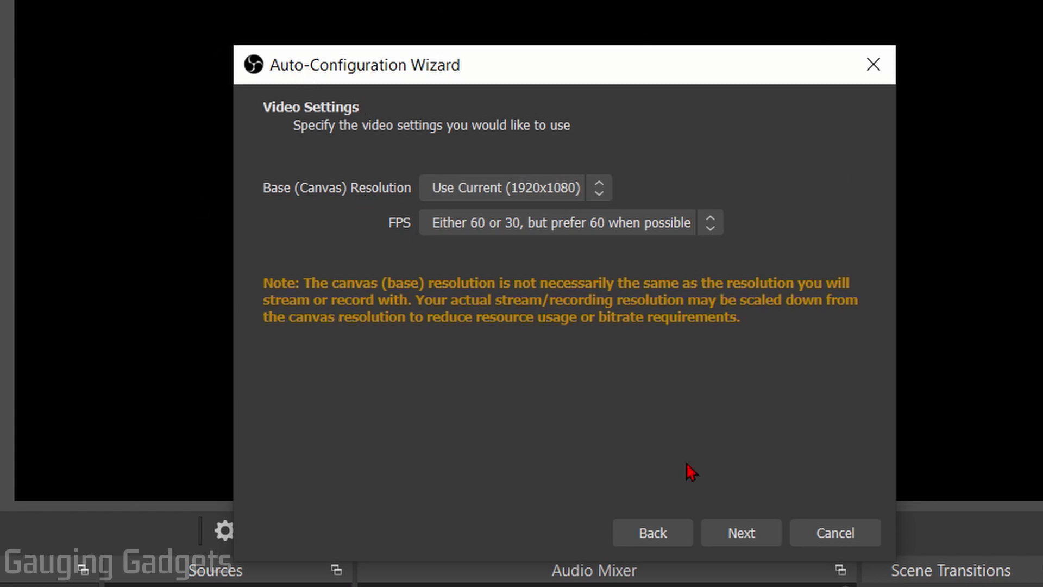
pyautogui.click(737, 538)
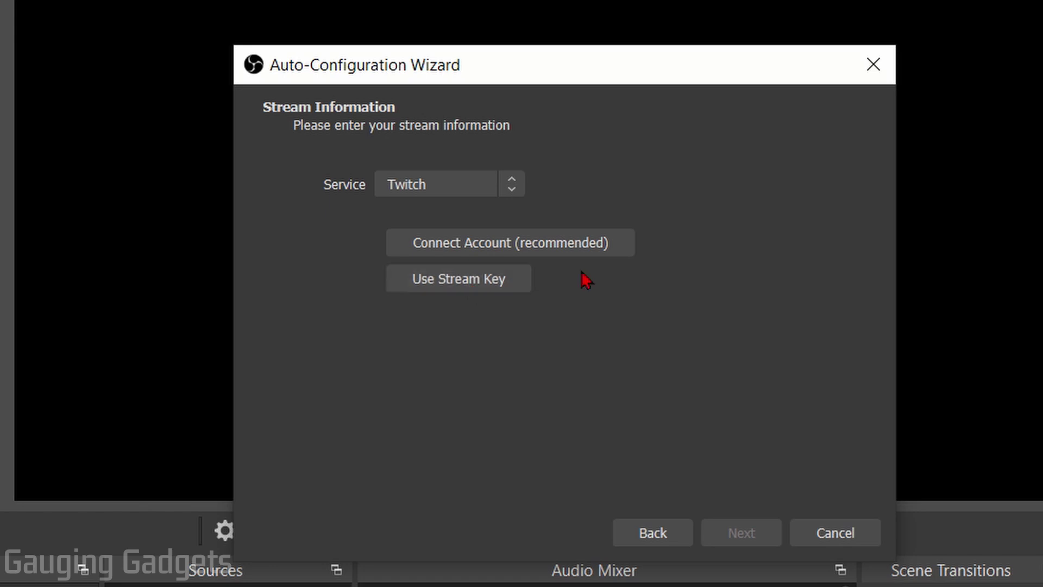
# Connect the Twitch account by logging in and authorizing OBS Studio access to the channel
pyautogui.click(475, 251)
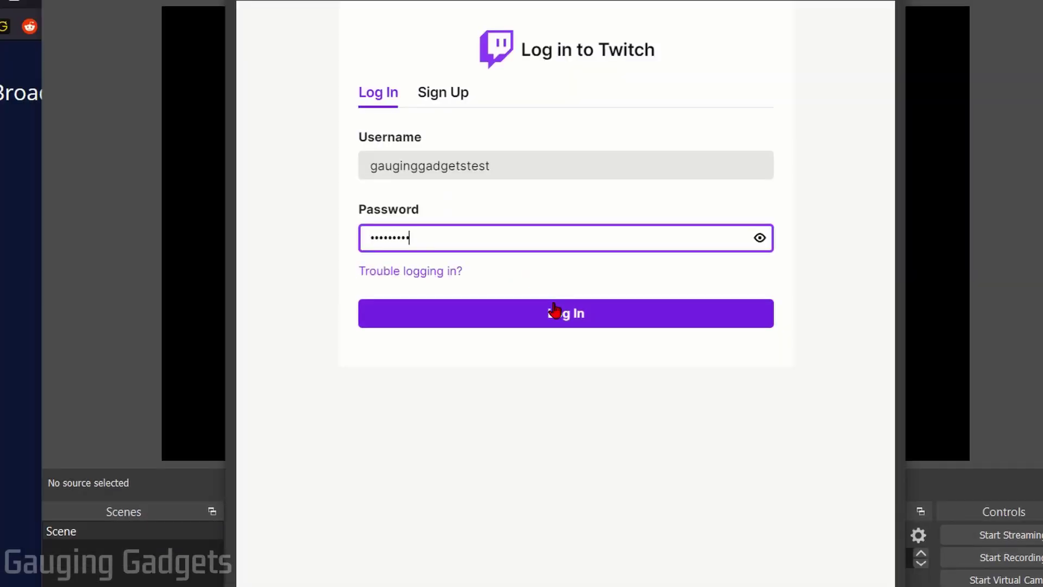
pyautogui.click(566, 323)
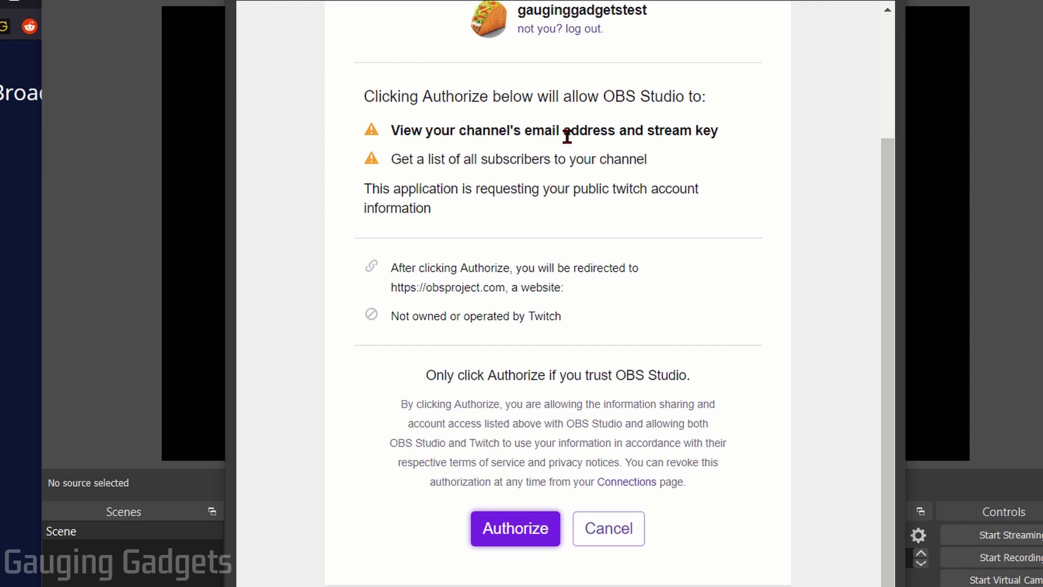
pyautogui.click(511, 544)
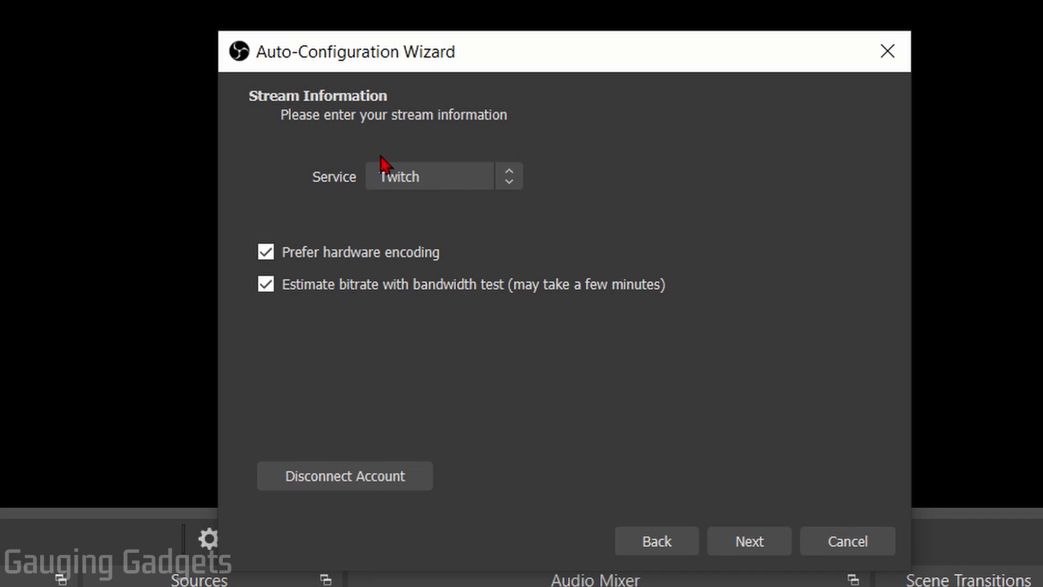
# Run the bandwidth test and apply 6000 bitrate, NVENC encoding and 1920x1080 at 60 fps
pyautogui.click(743, 543)
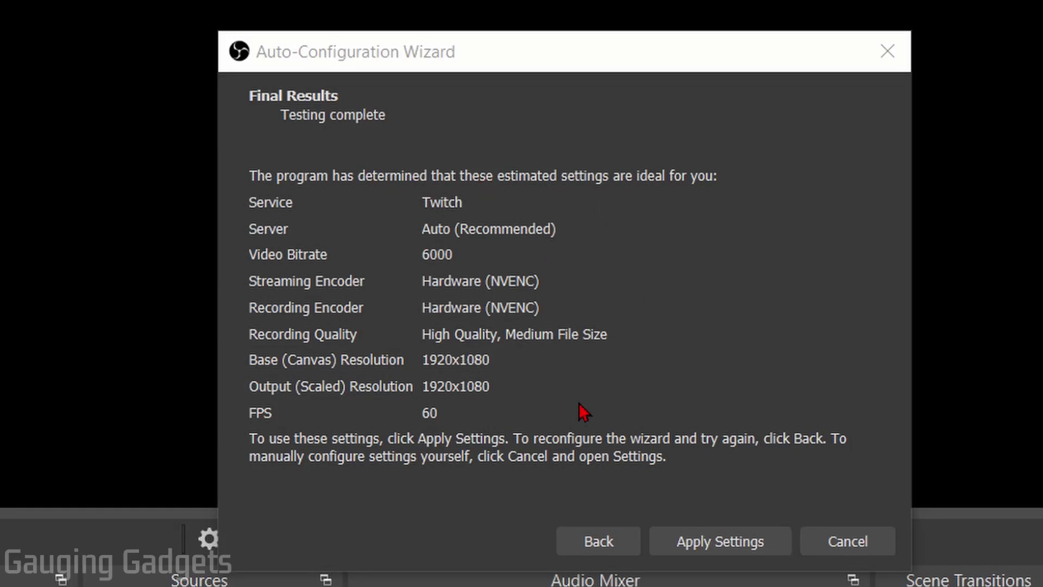
pyautogui.click(731, 553)
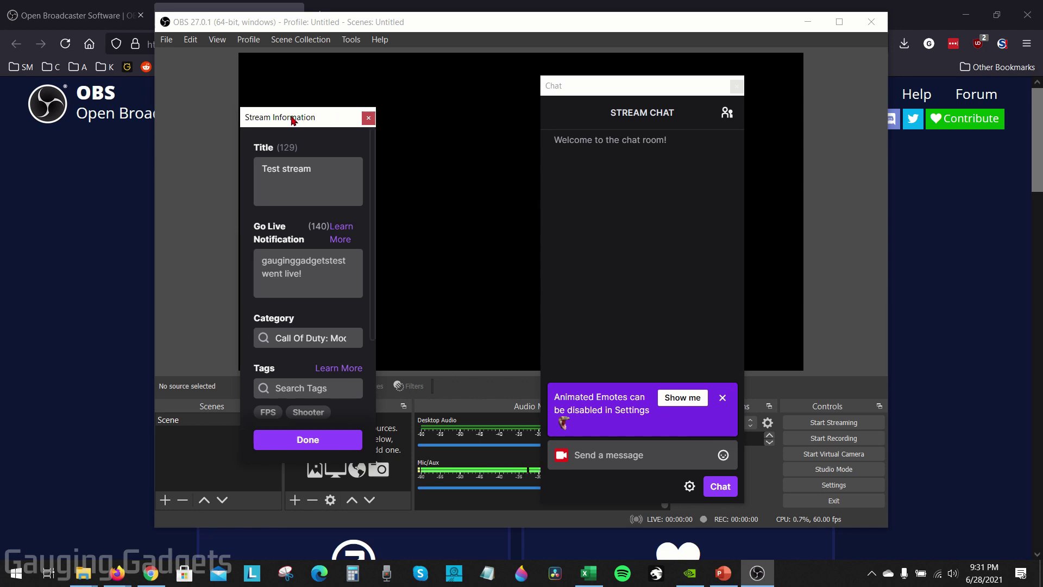
# Rearrange the Twitch Stream Information and Chat docks, then close them to restore the standard layout
pyautogui.moveTo(294, 119); pyautogui.dragTo(286, 117)
pyautogui.moveTo(603, 87); pyautogui.dragTo(846, 152)
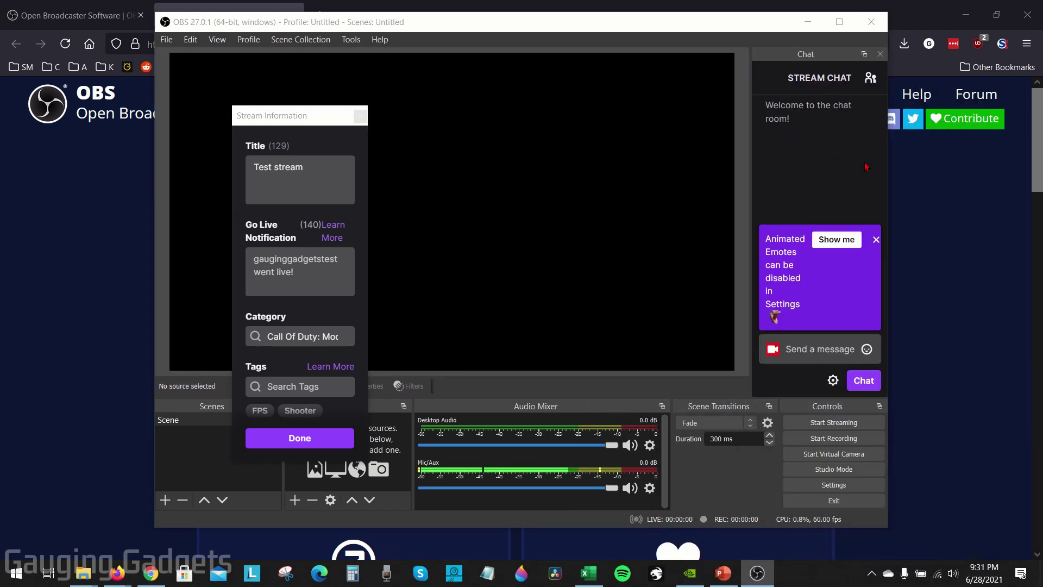
pyautogui.moveTo(281, 123); pyautogui.dragTo(180, 114)
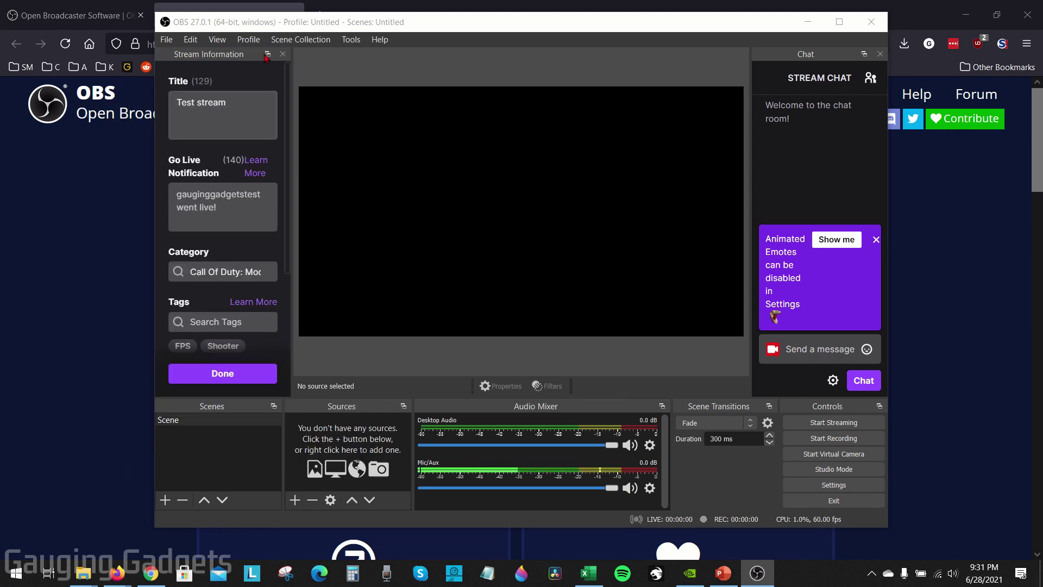
pyautogui.click(282, 55)
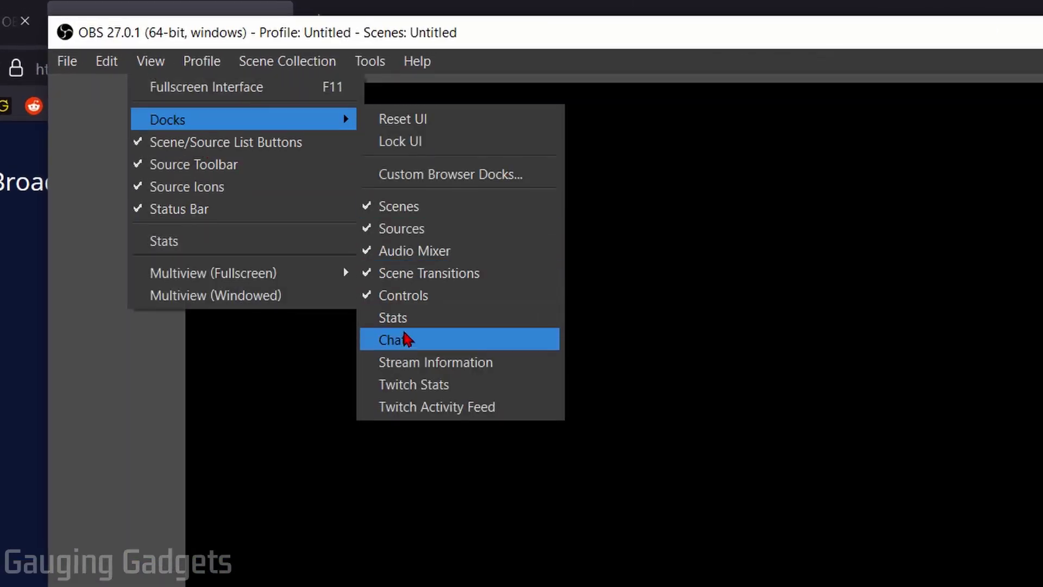
pyautogui.click(121, 442)
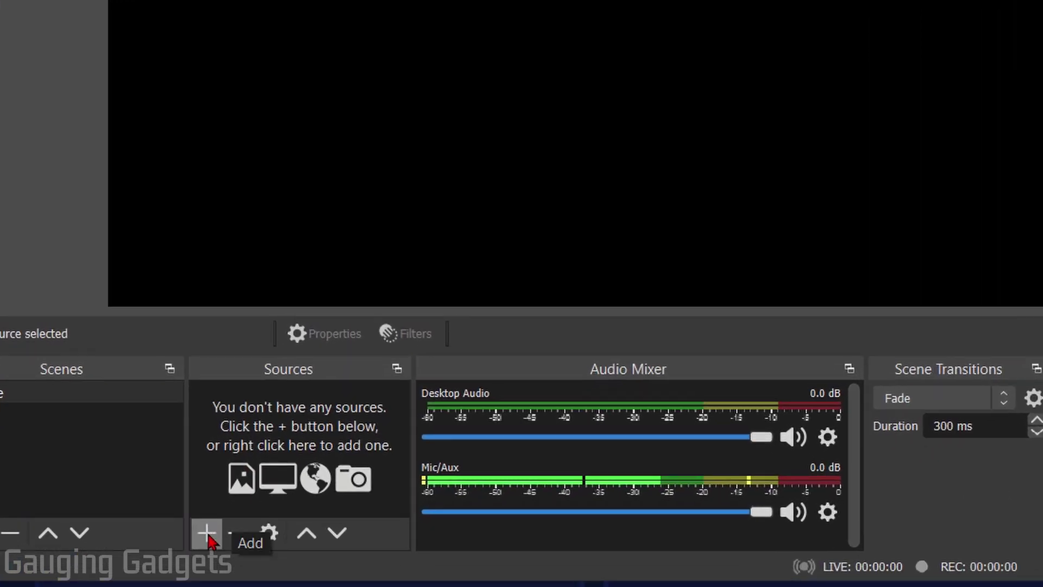
# Bring up the list of source types under the Sources panel
pyautogui.click(250, 572)
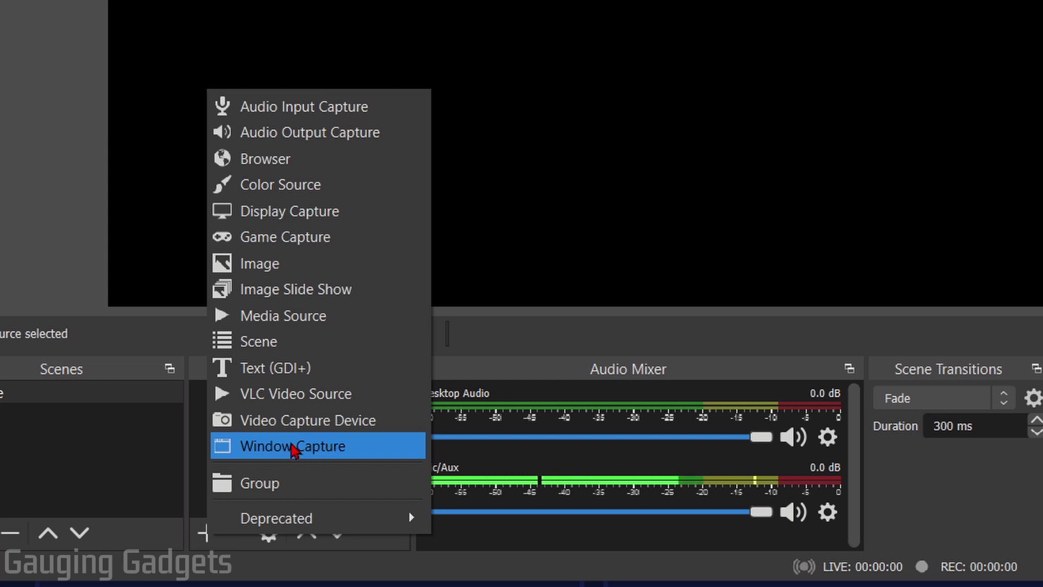
# Add a Display Capture source with its default name, capturing Display 1
pyautogui.click(277, 219)
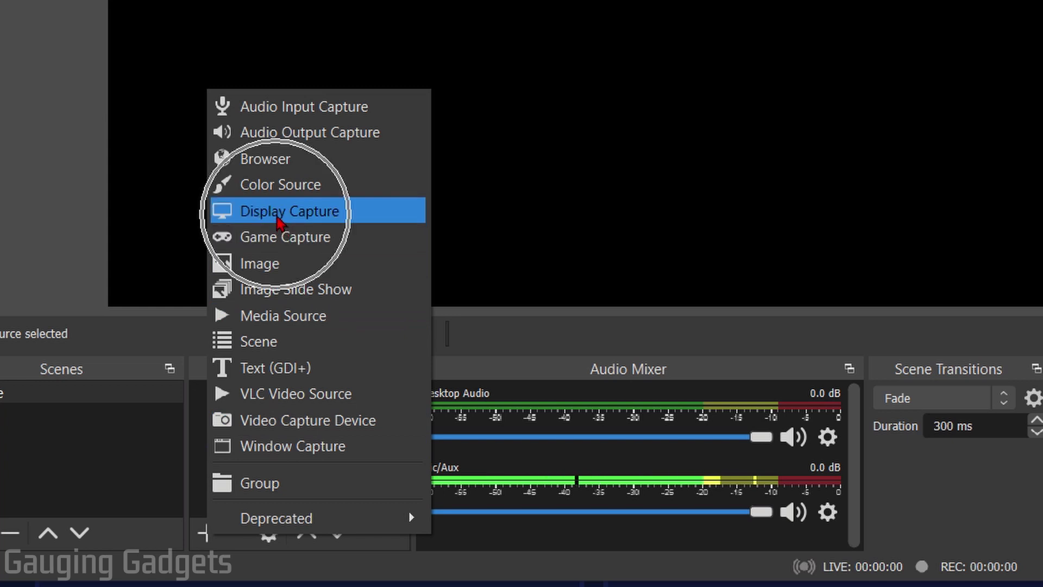
pyautogui.click(278, 219)
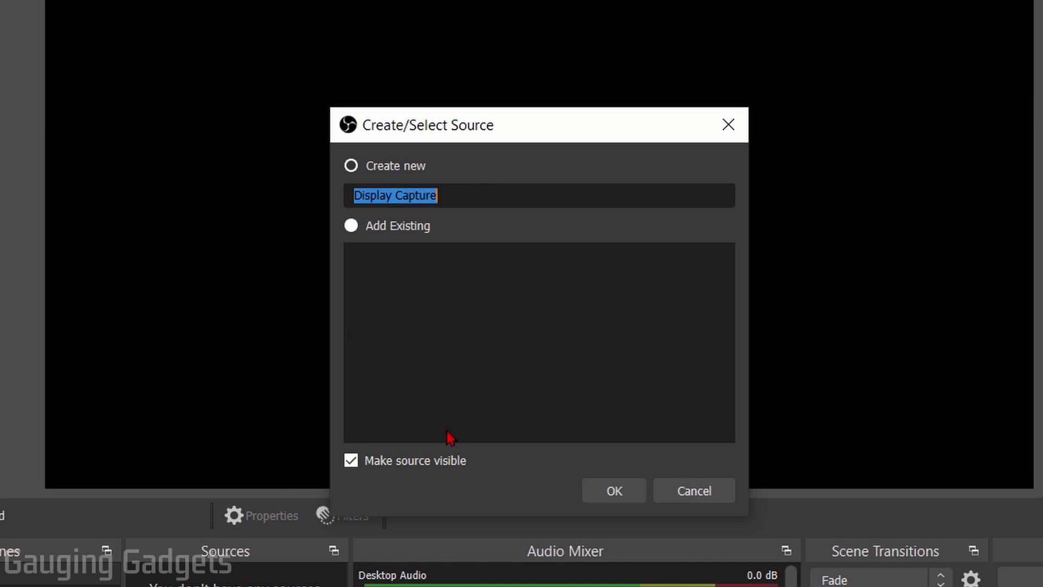
pyautogui.click(619, 495)
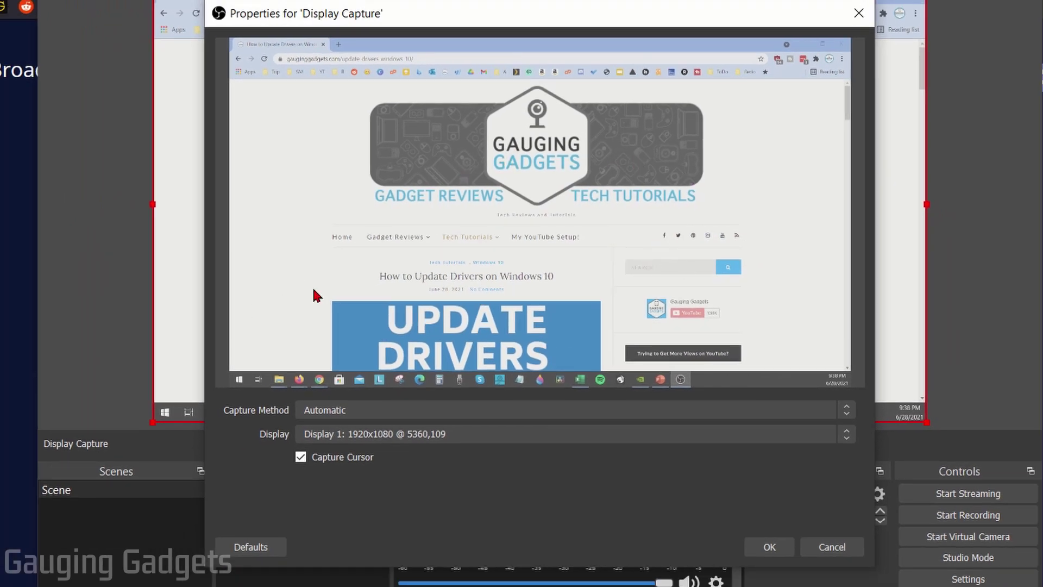
pyautogui.click(378, 439)
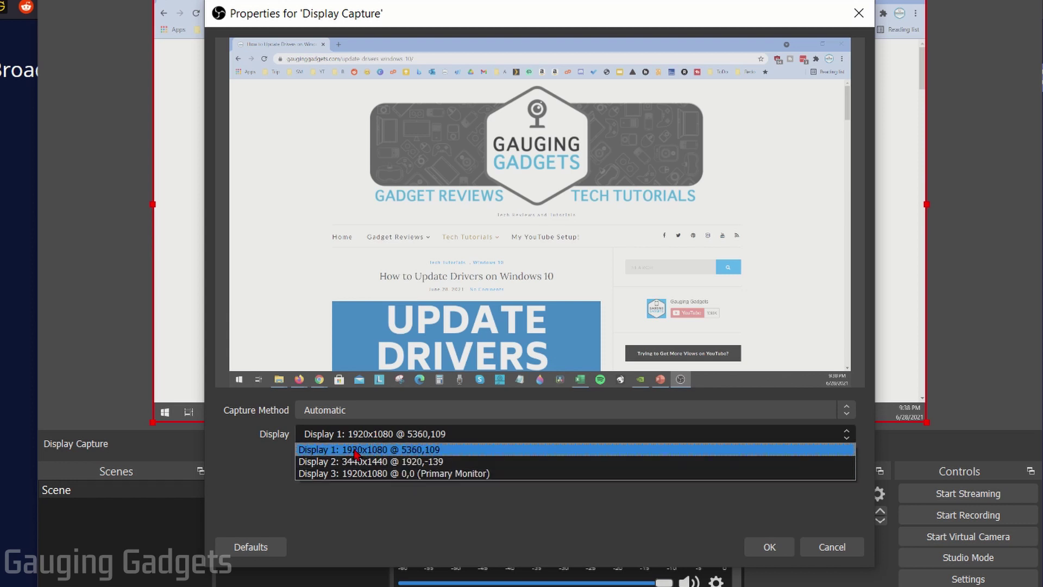
pyautogui.click(395, 450)
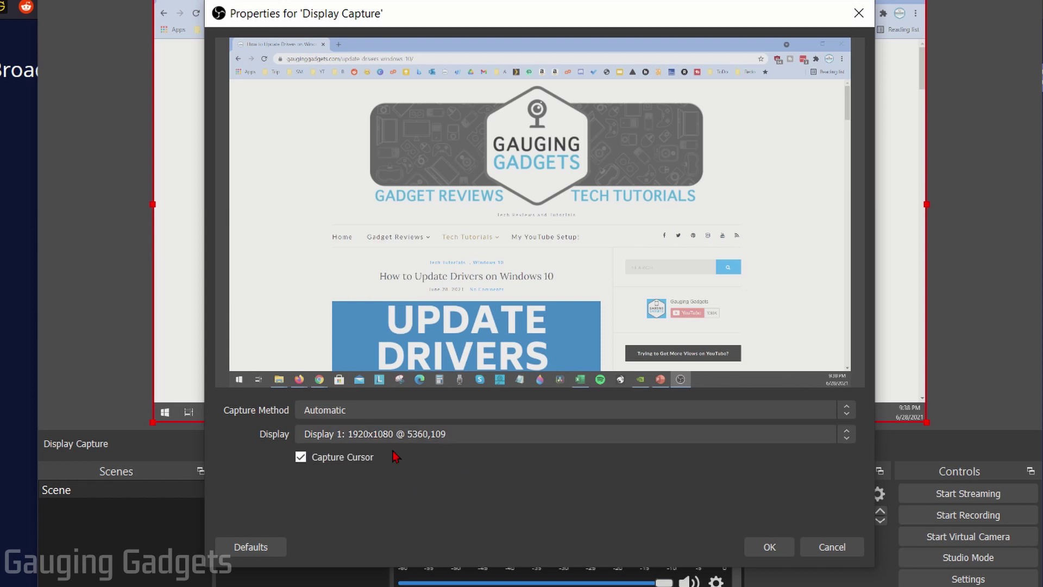
pyautogui.click(768, 547)
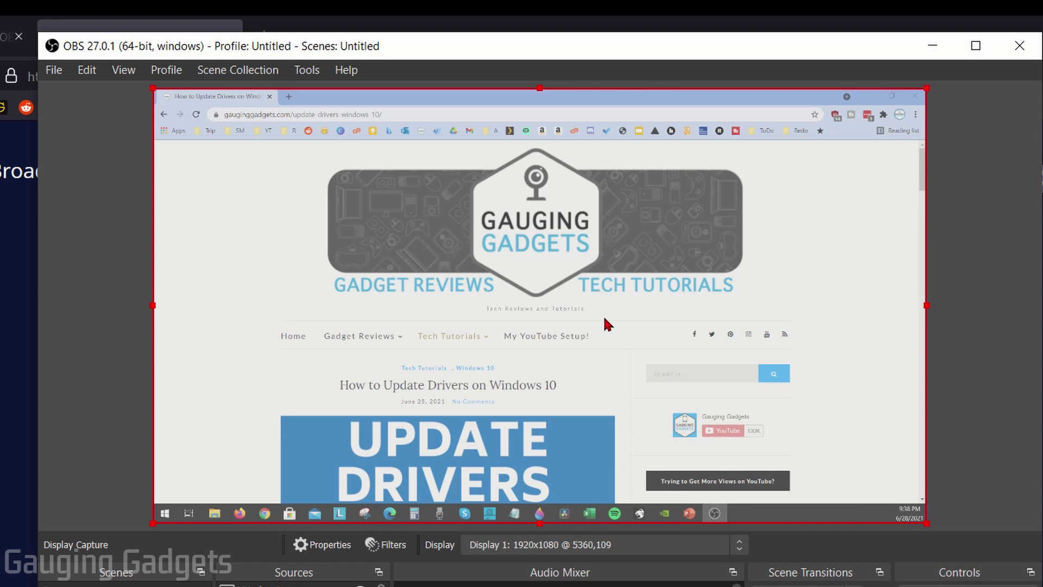
# Move and shrink the Display Capture, then stretch it back to fill the whole canvas
pyautogui.moveTo(279, 263); pyautogui.dragTo(456, 288)
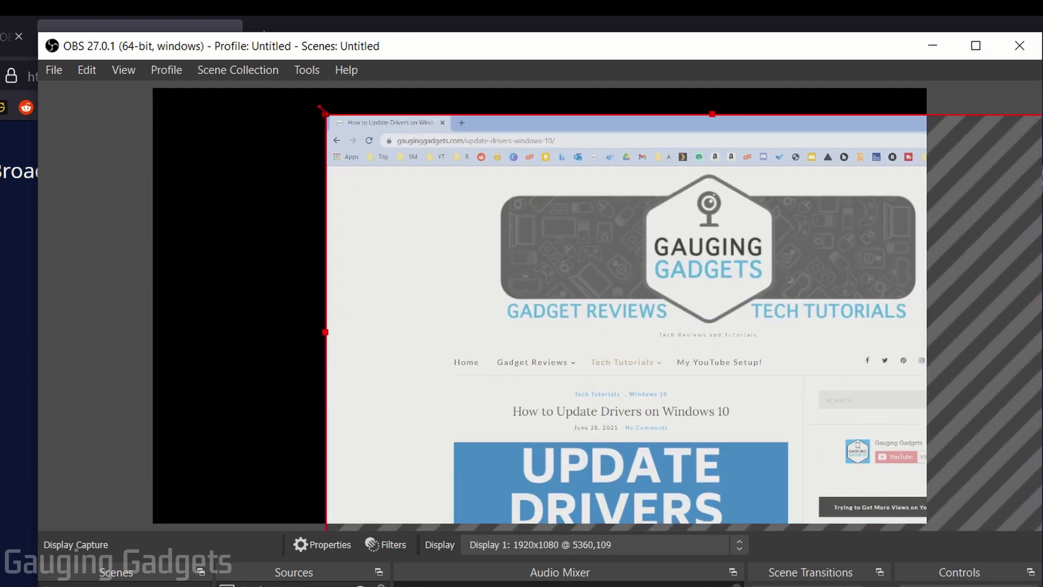
pyautogui.moveTo(322, 111); pyautogui.dragTo(635, 279)
pyautogui.moveTo(684, 313); pyautogui.dragTo(220, 131)
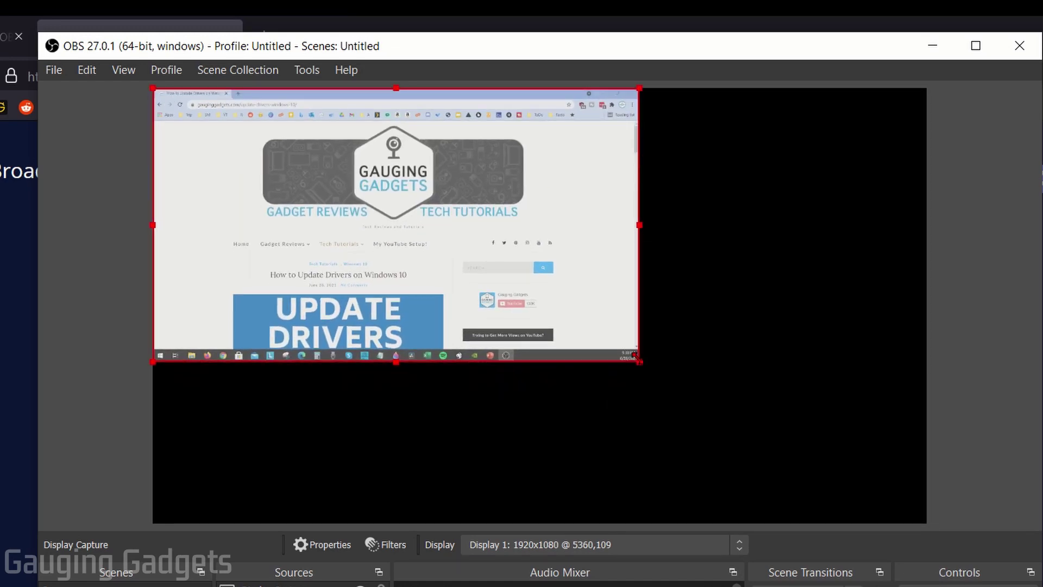
pyautogui.moveTo(636, 357); pyautogui.dragTo(932, 492)
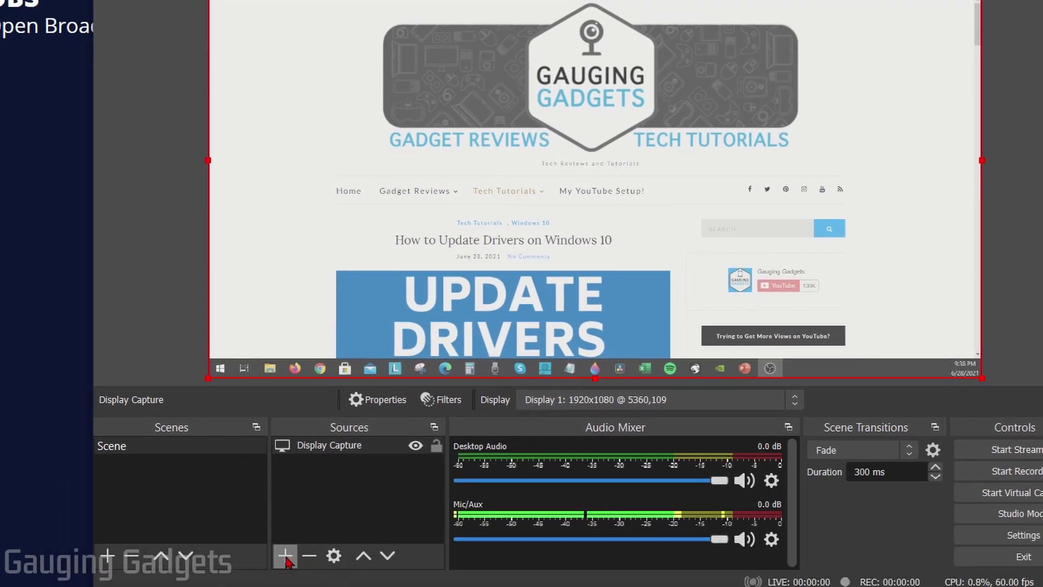
# Add a Video Capture Device webcam source and shrink it into the canvas's bottom-right corner
pyautogui.click(285, 555)
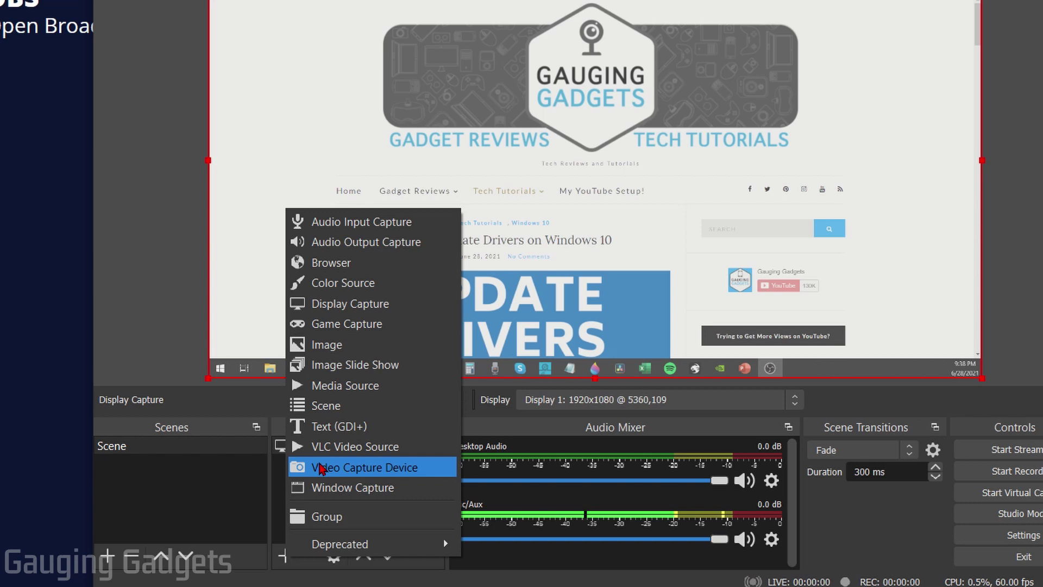
pyautogui.click(321, 467)
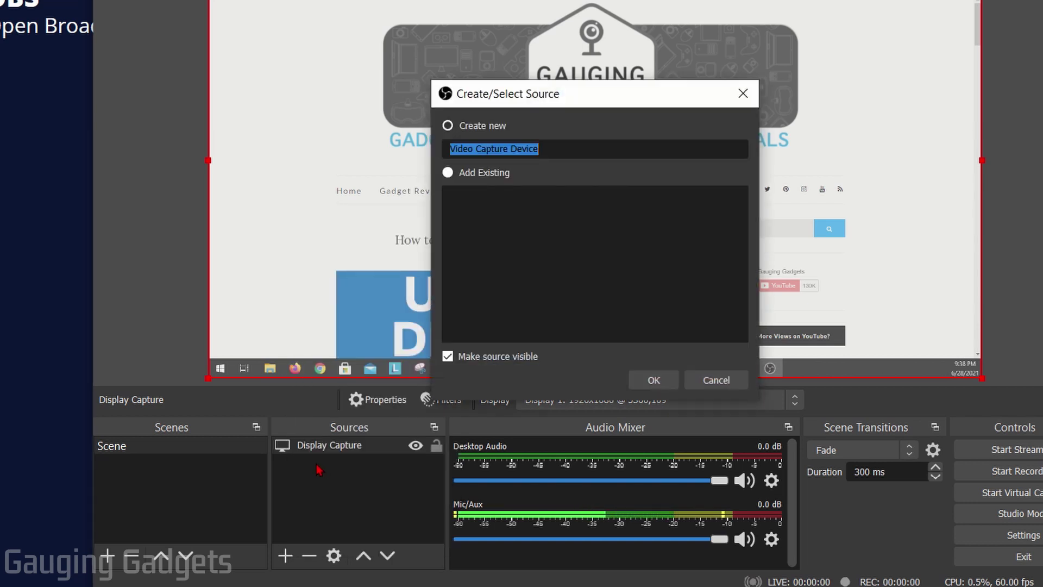
pyautogui.click(653, 381)
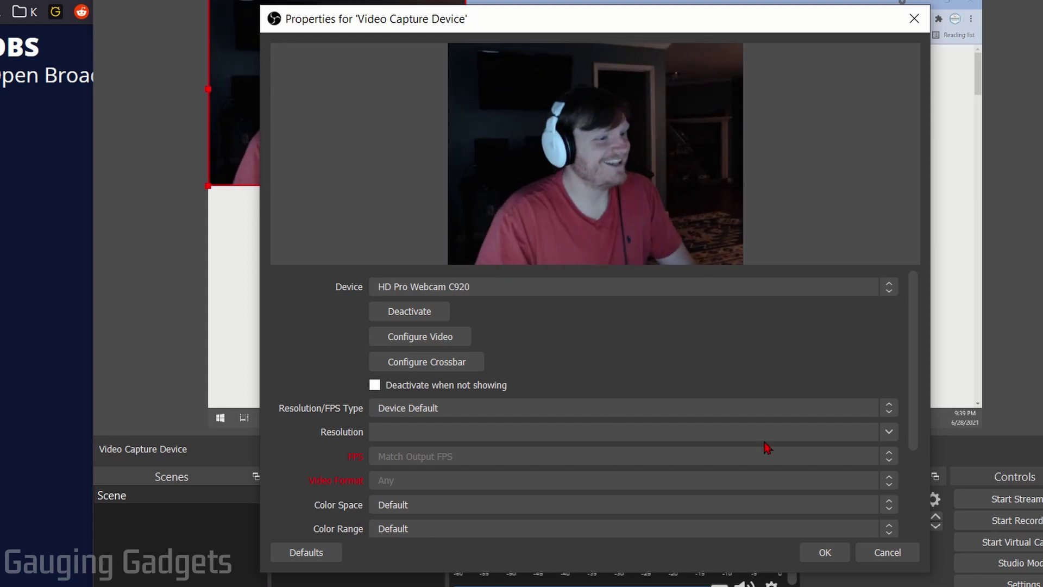
pyautogui.click(825, 553)
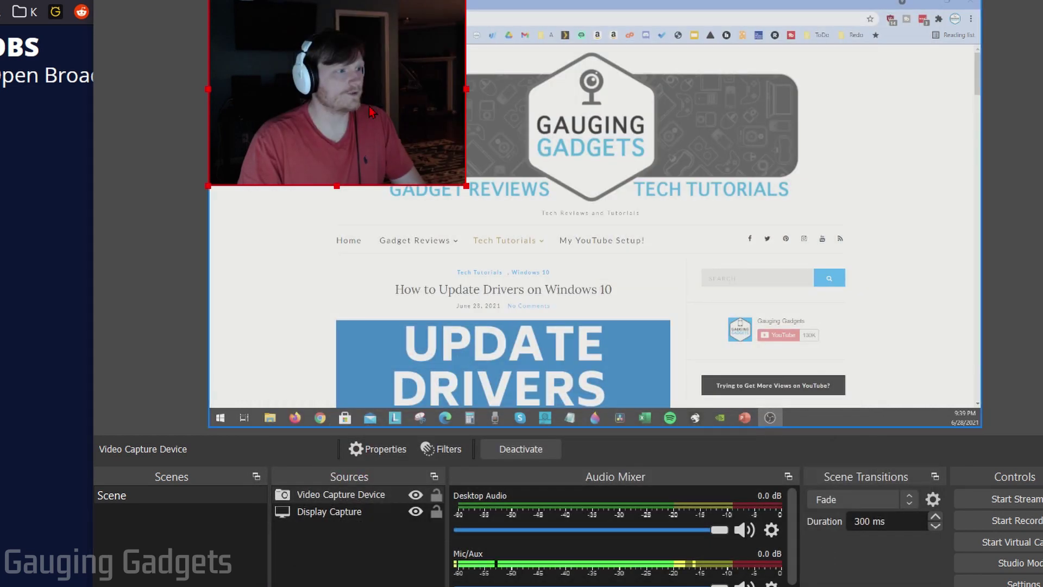
pyautogui.moveTo(290, 105); pyautogui.dragTo(806, 341)
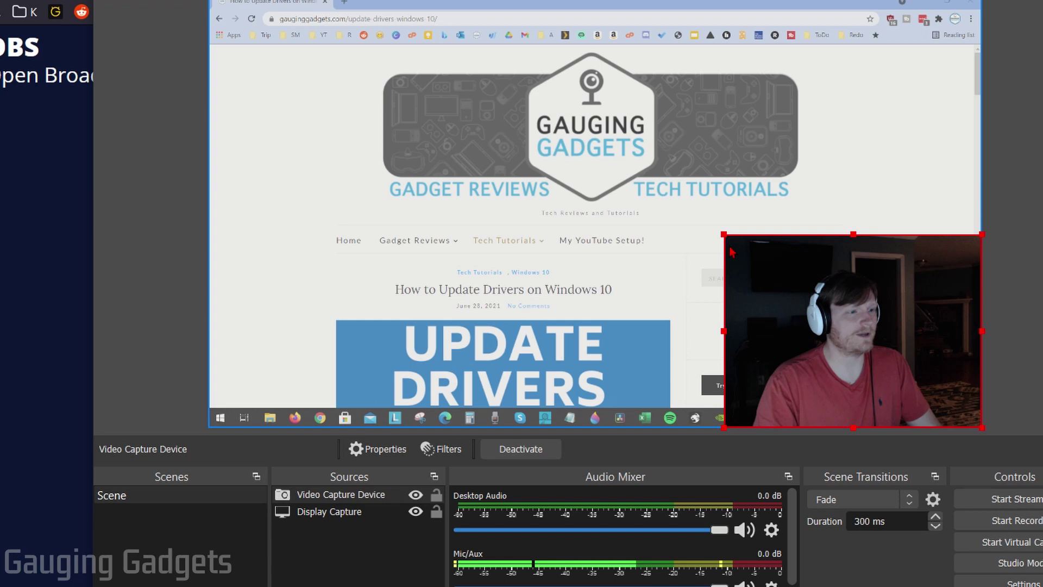
pyautogui.moveTo(724, 234); pyautogui.dragTo(841, 323)
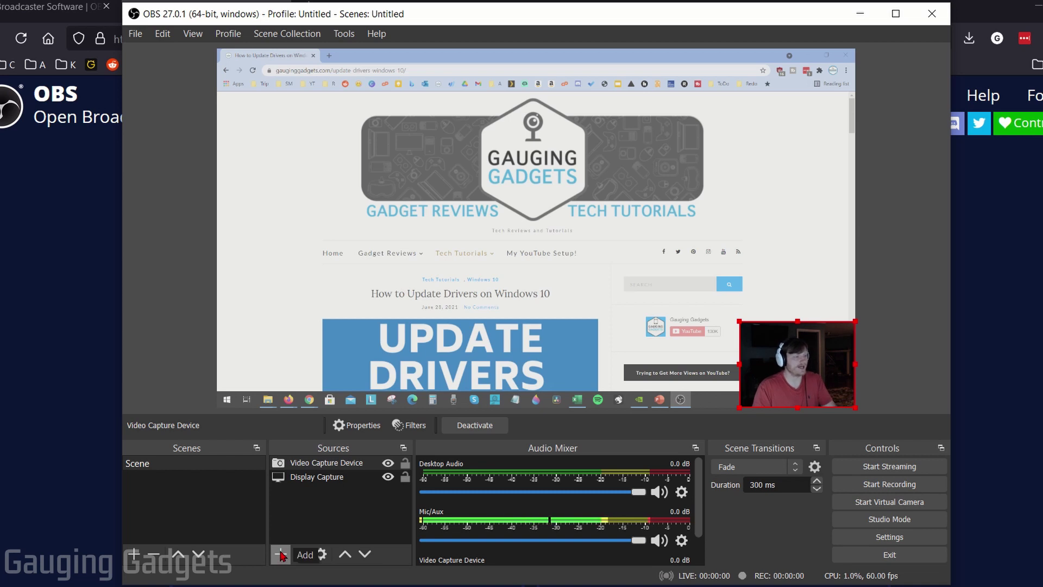
# Add a new Text (GDI+) source using the Comic Sans MS font
pyautogui.click(281, 554)
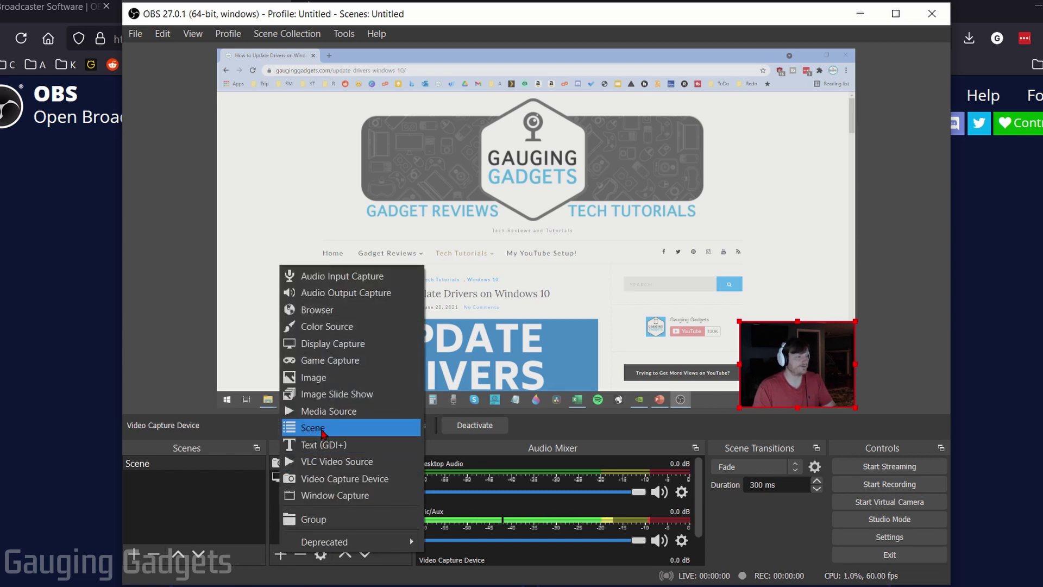
pyautogui.click(332, 445)
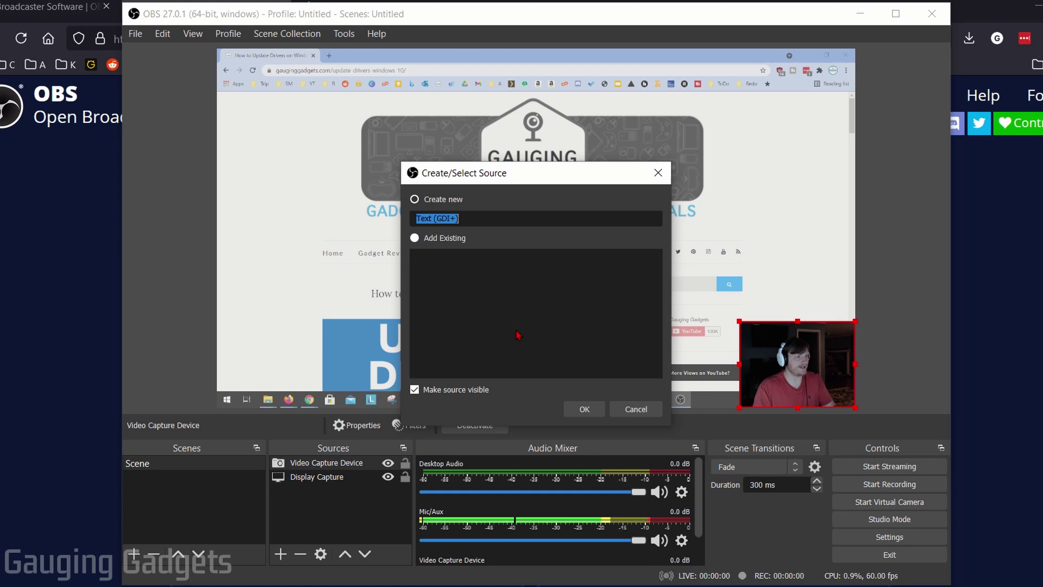
pyautogui.click(584, 408)
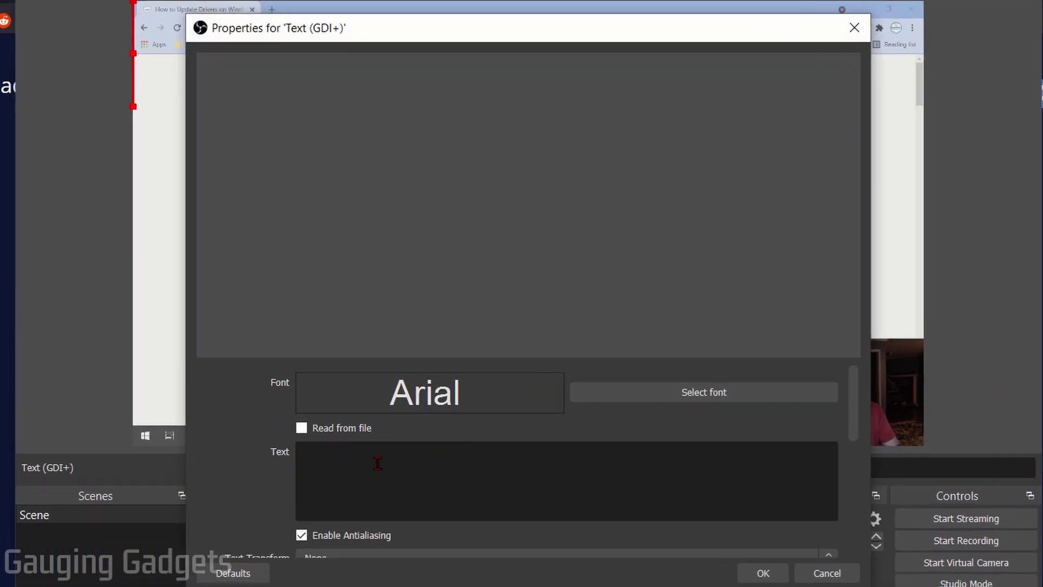
pyautogui.click(644, 398)
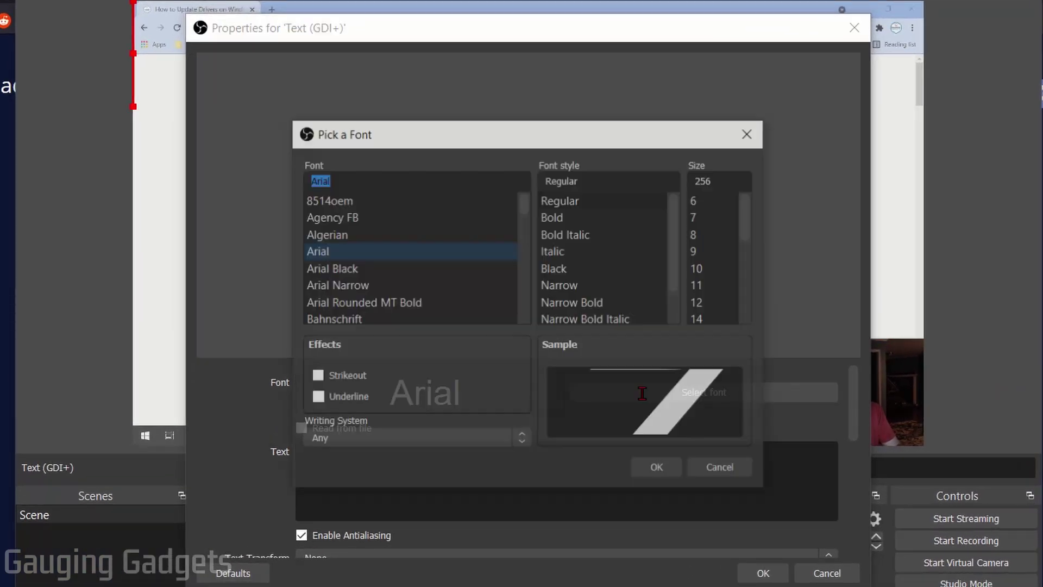
pyautogui.scroll(-5, 413, 245)
pyautogui.click(344, 234)
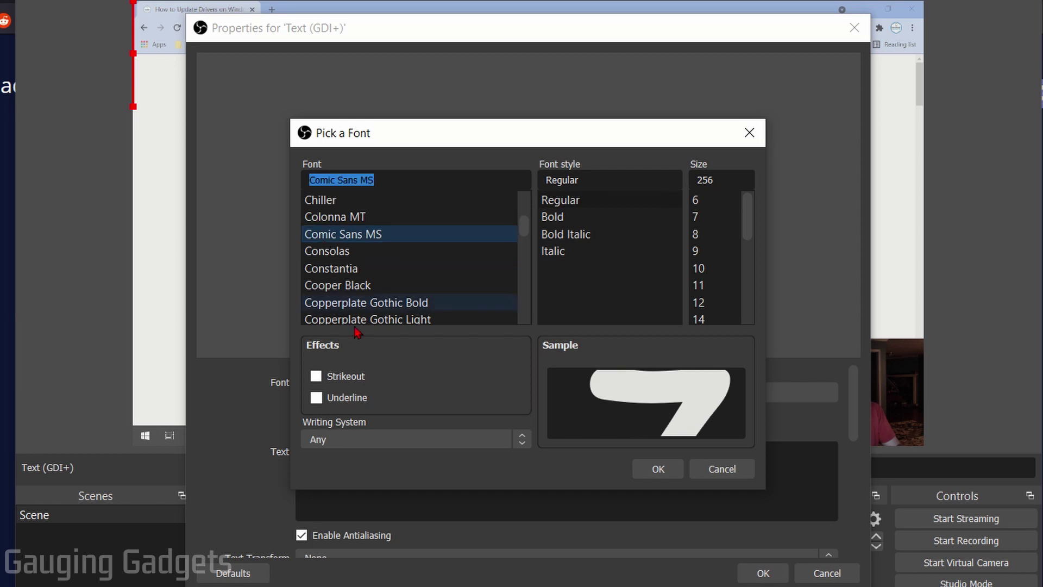
pyautogui.click(647, 471)
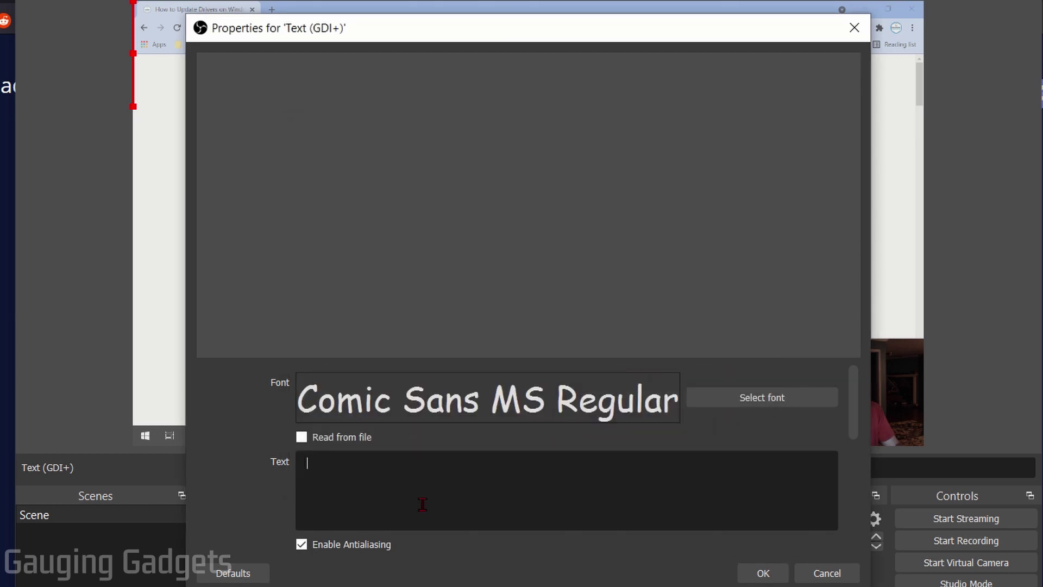
# Set the text to 'Gauging Gadgets' in light-blue #00aaff and apply
pyautogui.write('Gauging Gadgets')
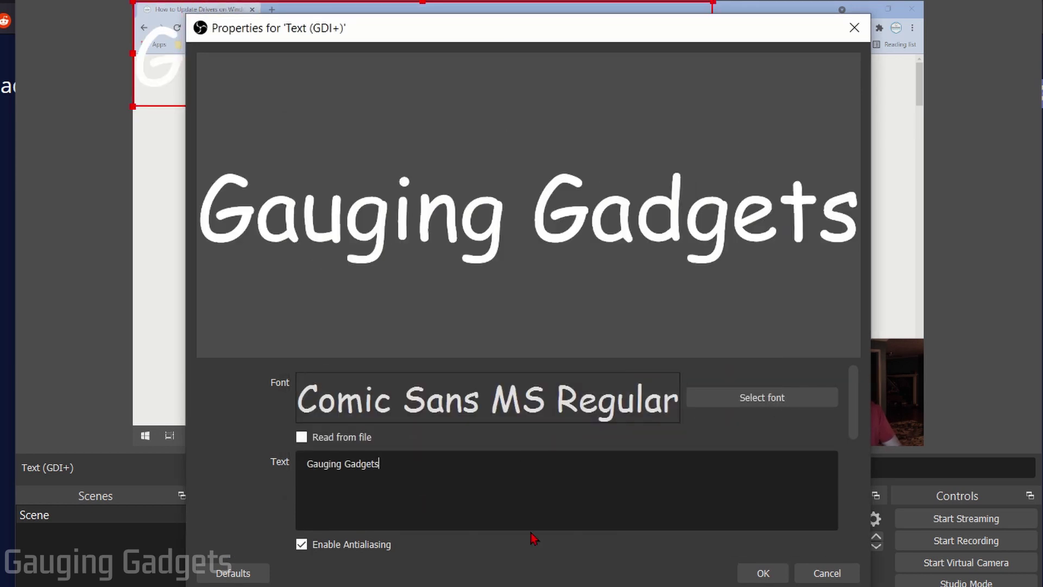
pyautogui.scroll(-4, 654, 484)
pyautogui.scroll(1, 650, 489)
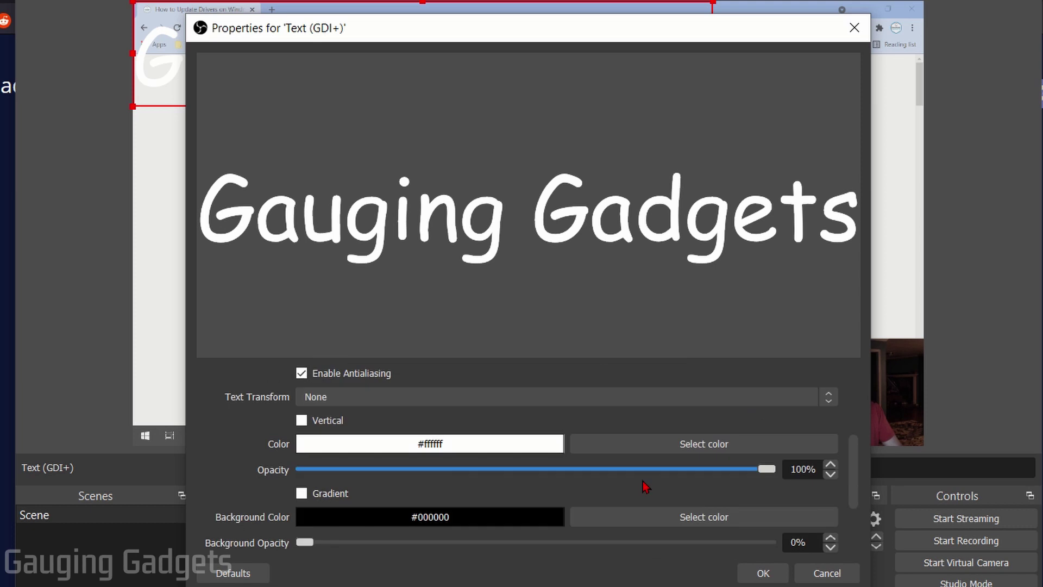
pyautogui.click(673, 444)
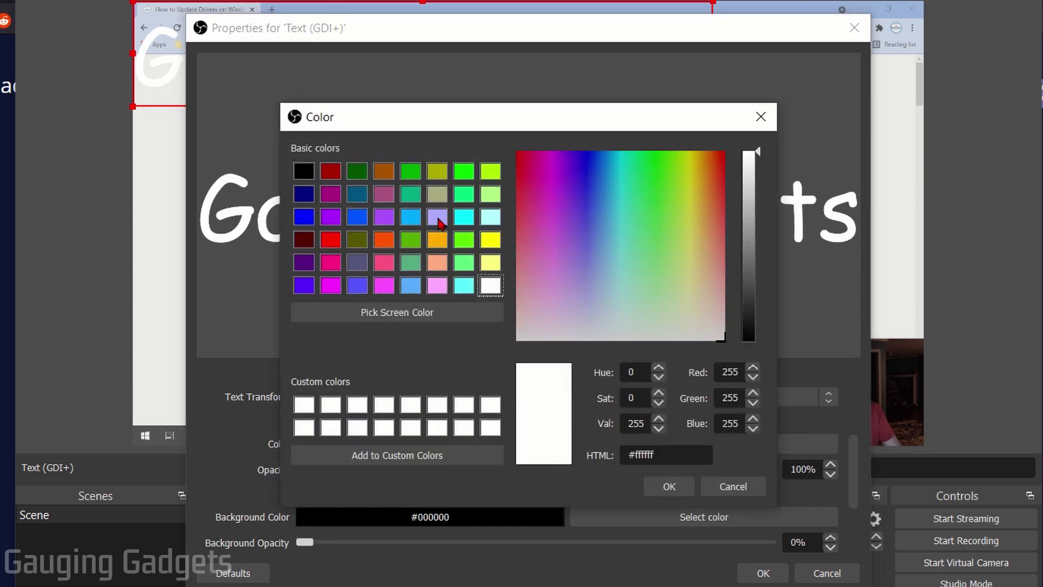
pyautogui.click(415, 220)
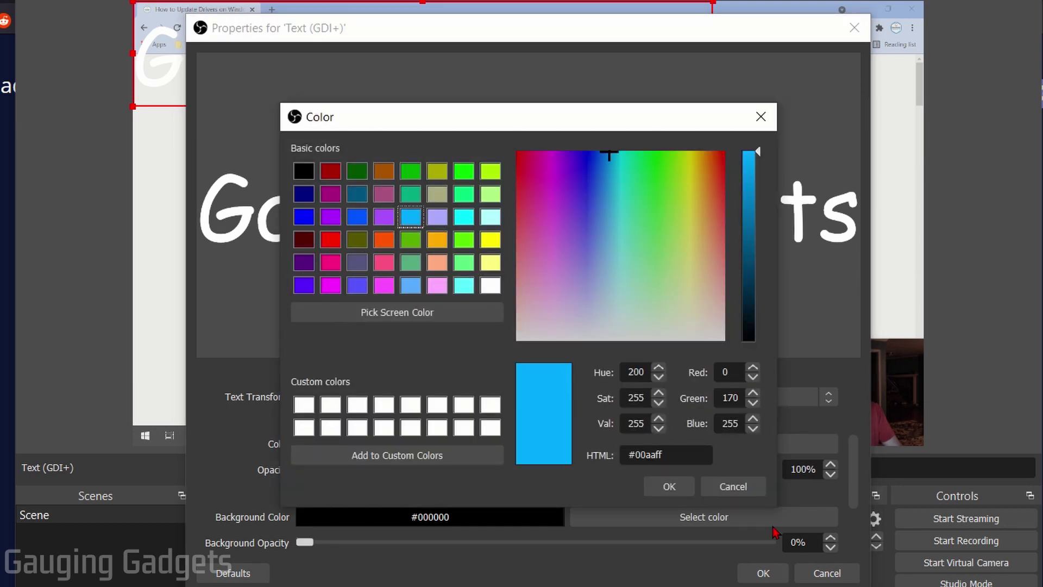
pyautogui.click(755, 572)
# Enlarge the text to span the canvas and move it to the upper middle
pyautogui.moveTo(279, 77); pyautogui.dragTo(334, 391)
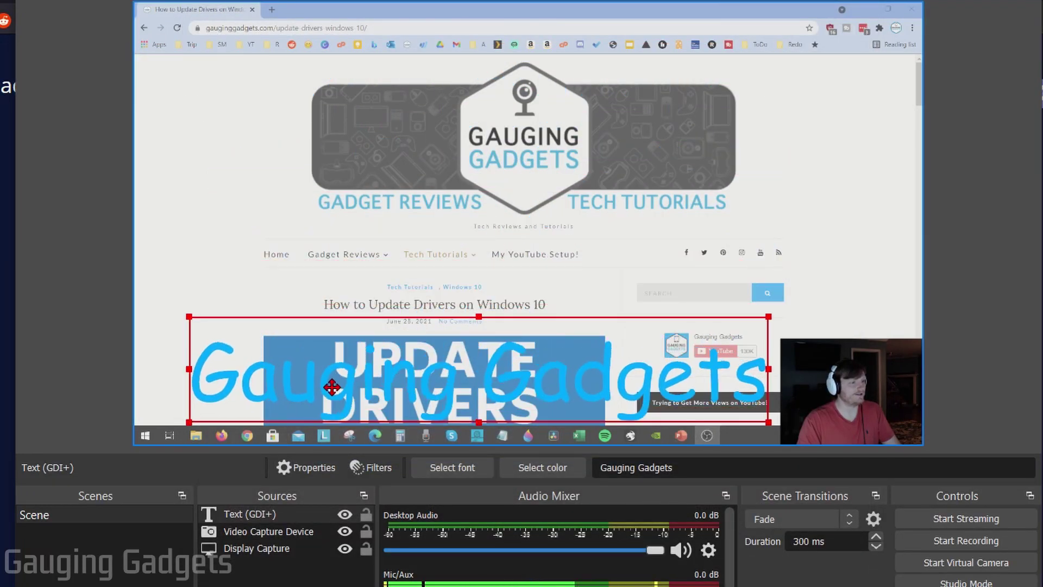
pyautogui.click(769, 313)
pyautogui.click(723, 348)
pyautogui.moveTo(768, 315); pyautogui.dragTo(860, 271)
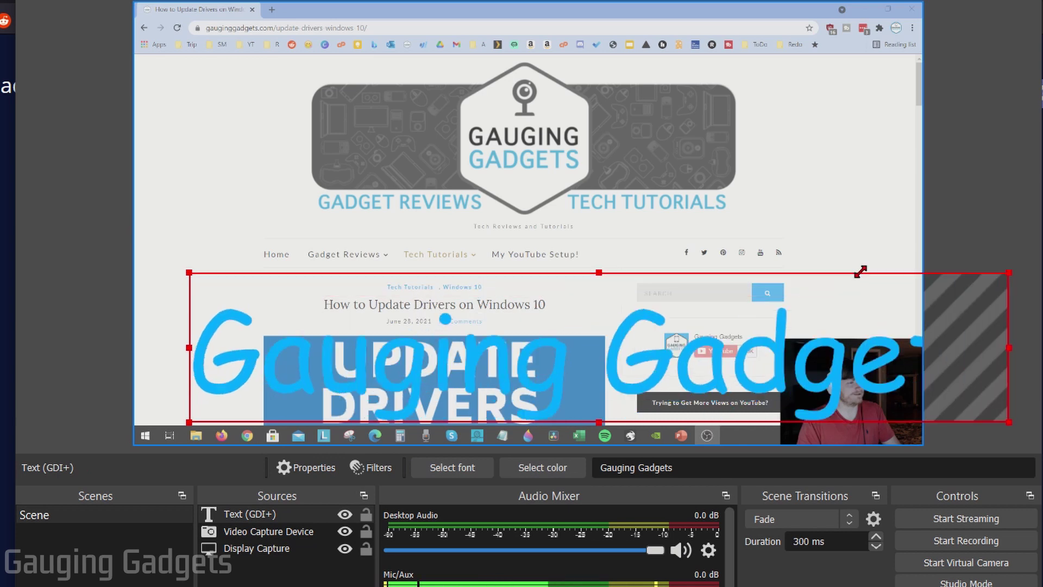
pyautogui.moveTo(695, 333); pyautogui.dragTo(640, 224)
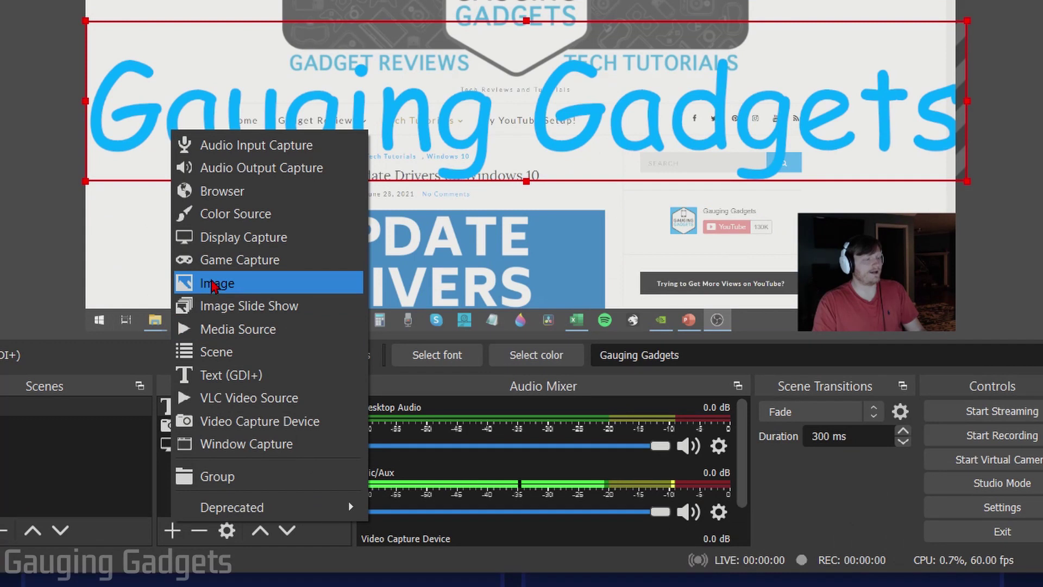
# Add an Image source showing GaugingGadgets_logorevamp_v1-07.png
pyautogui.click(241, 398)
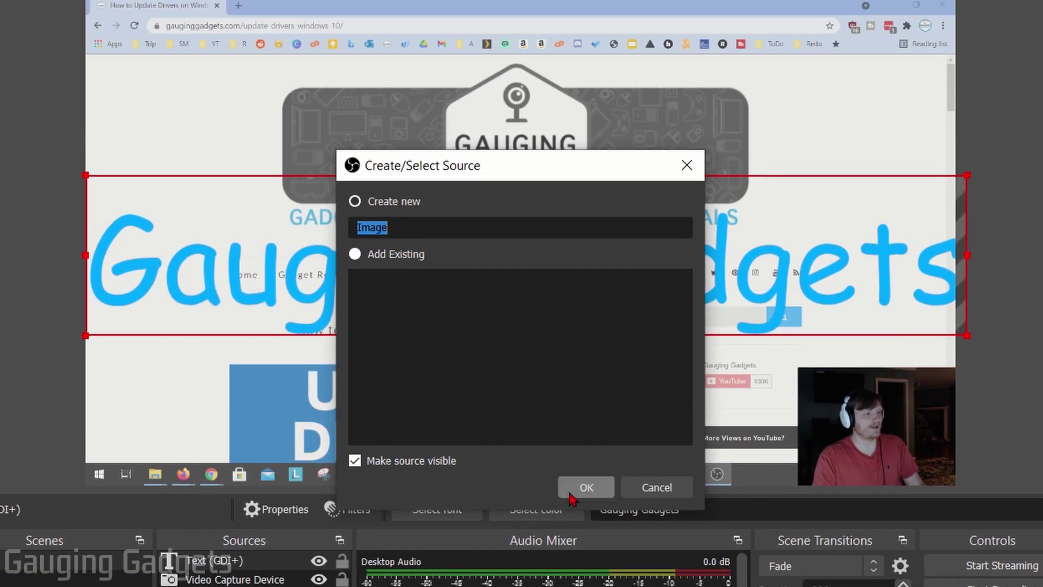
pyautogui.click(586, 465)
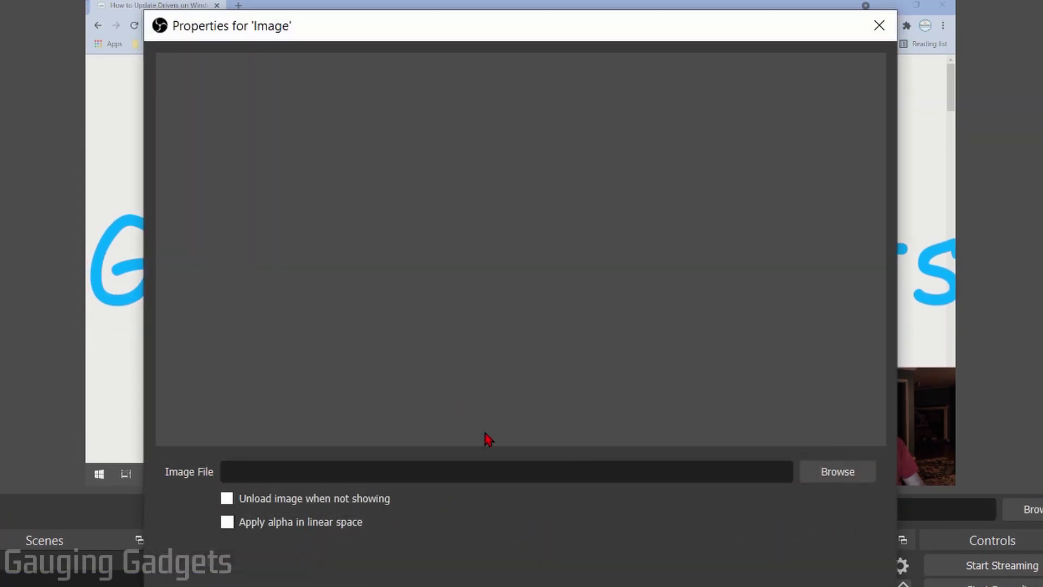
pyautogui.click(845, 474)
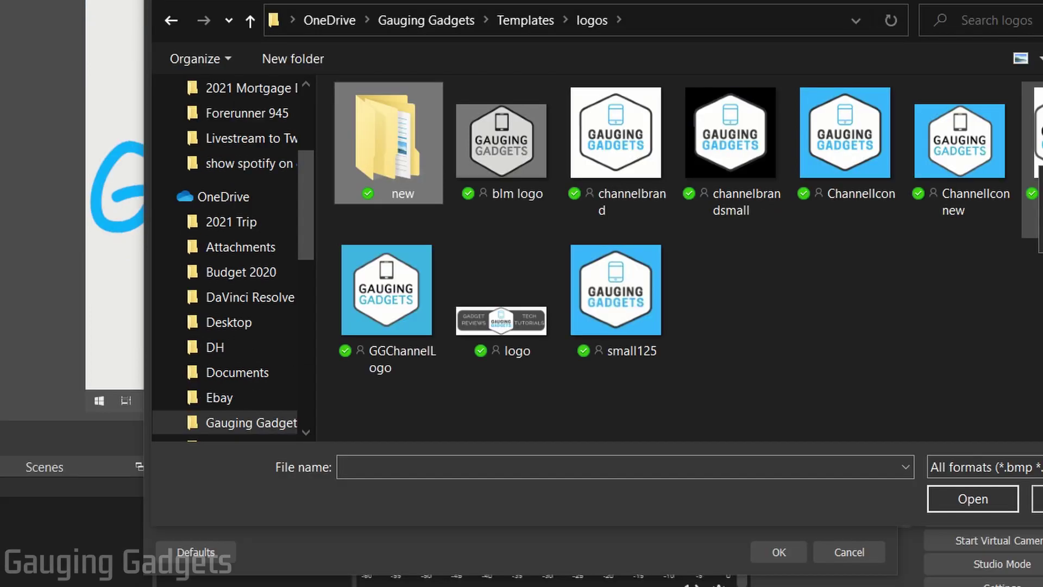
pyautogui.doubleClick(1035, 142)
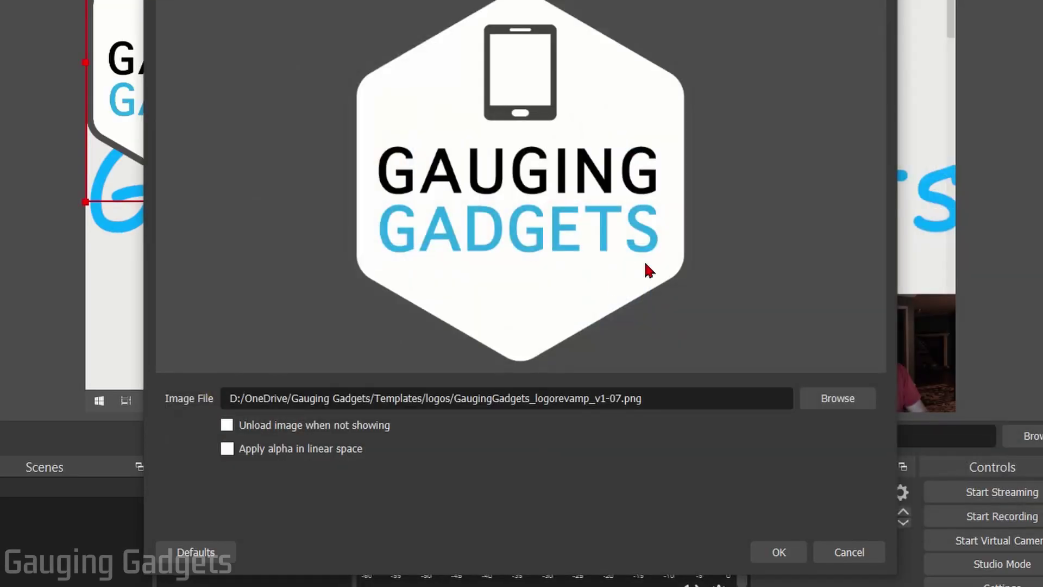
pyautogui.click(778, 552)
# Shrink the logo and place it unmirrored in the top-right corner
pyautogui.moveTo(260, 117); pyautogui.dragTo(513, 144)
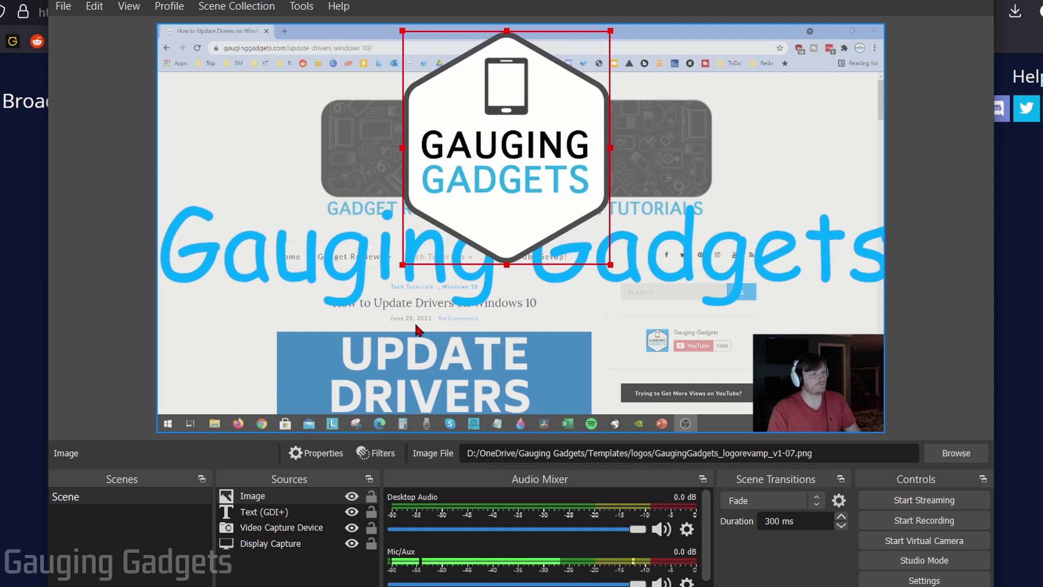
pyautogui.moveTo(402, 265); pyautogui.dragTo(706, 138)
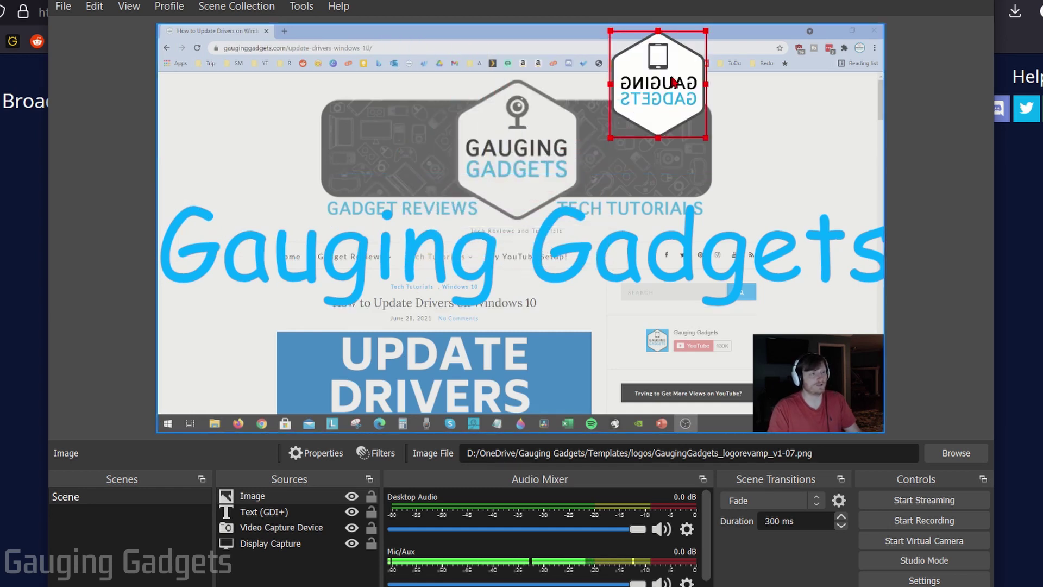
pyautogui.moveTo(670, 93); pyautogui.dragTo(817, 97)
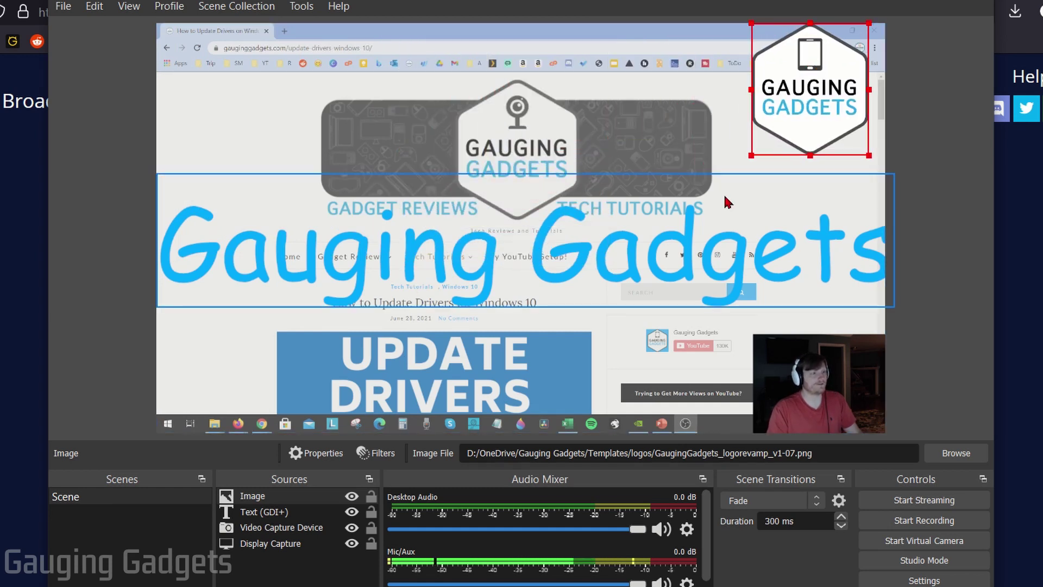
pyautogui.scroll(-5, 404, 166)
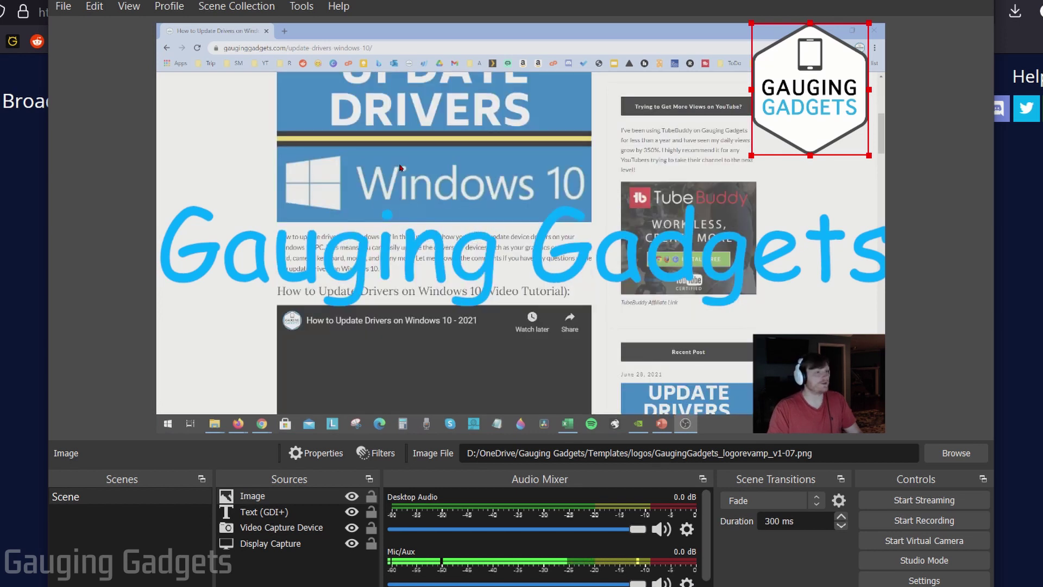
pyautogui.scroll(5, 405, 166)
pyautogui.scroll(-4, 407, 171)
pyautogui.scroll(-3, 410, 175)
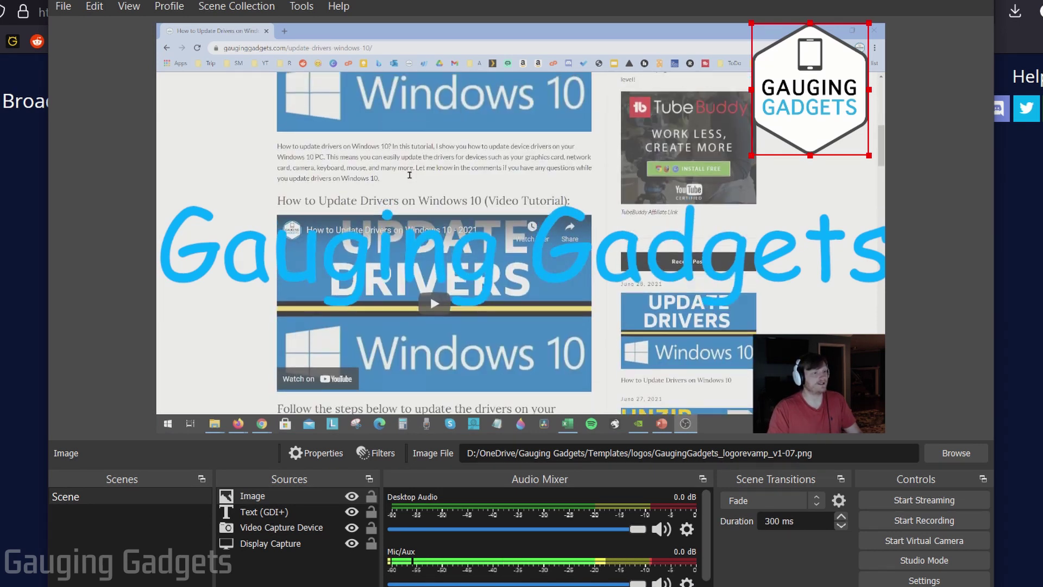
pyautogui.scroll(7, 410, 175)
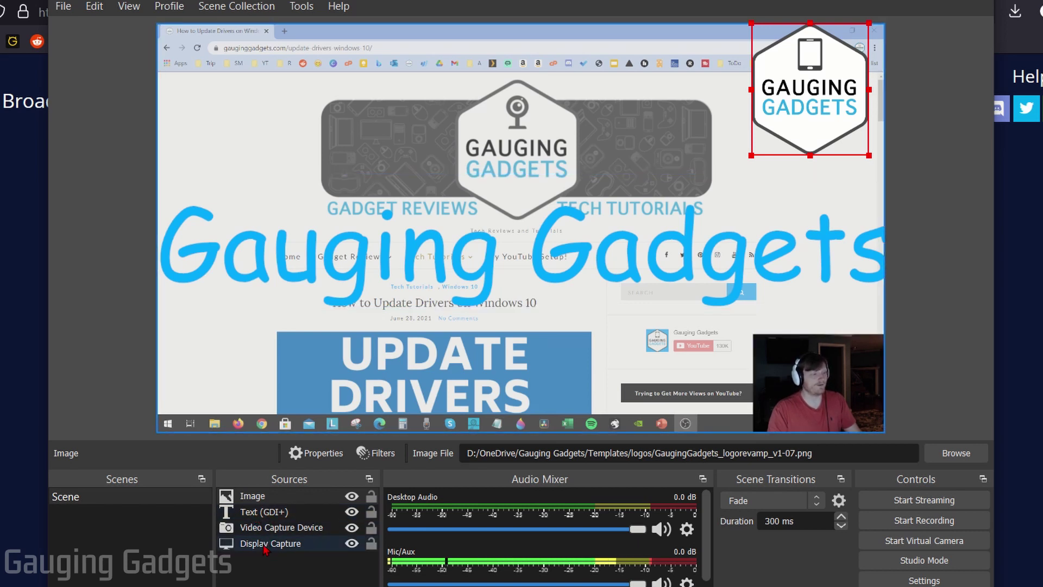
pyautogui.moveTo(265, 548)
pyautogui.mouseDown()
pyautogui.moveTo(265, 490)
pyautogui.moveTo(268, 559)
pyautogui.moveTo(268, 550)
pyautogui.mouseUp()
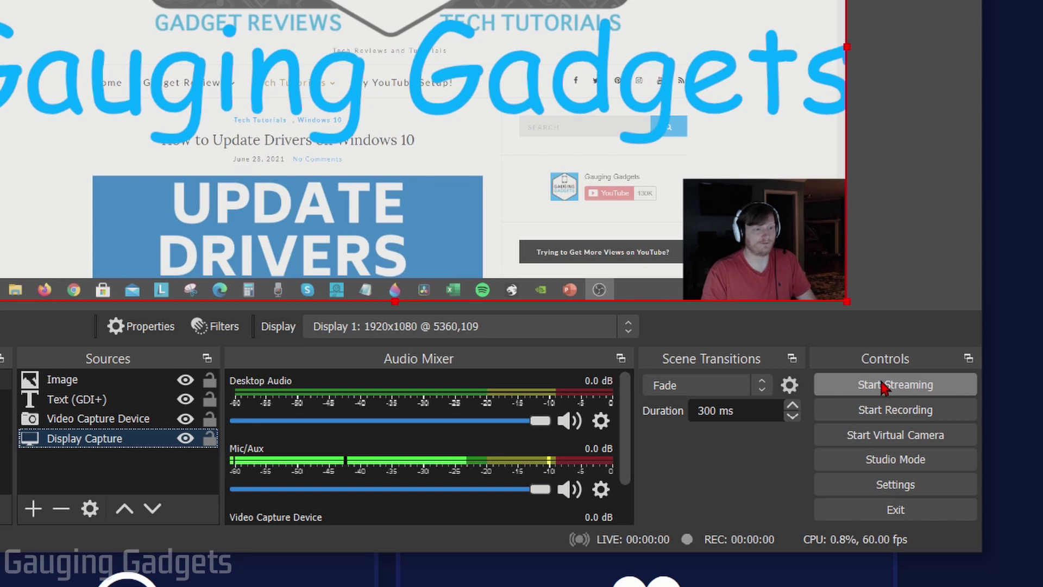
# Go live to Twitch, confirm the stream on the channel page, and return to OBS
pyautogui.click(883, 387)
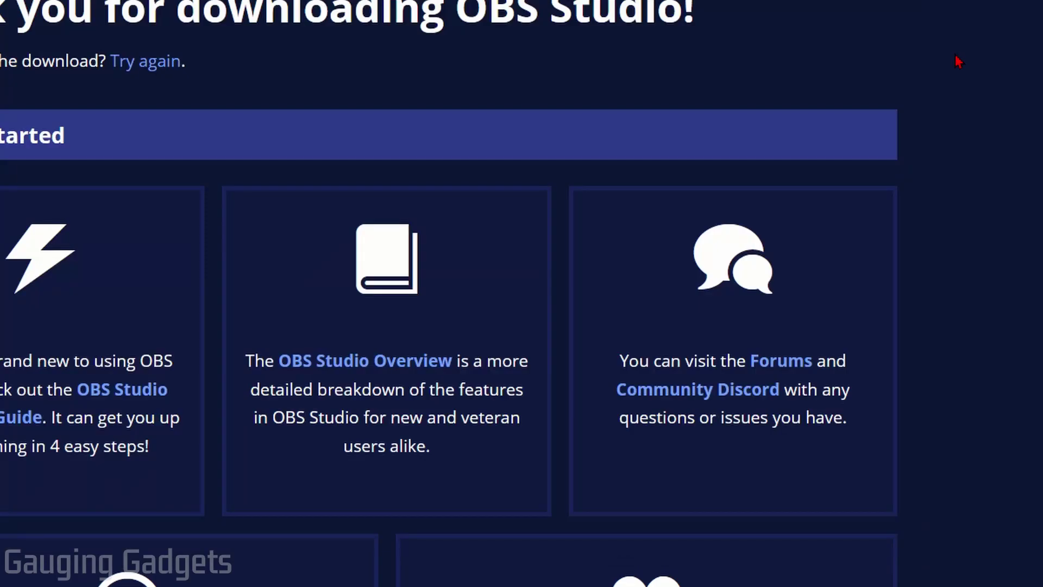
pyautogui.hotkey('ctrl', 't')
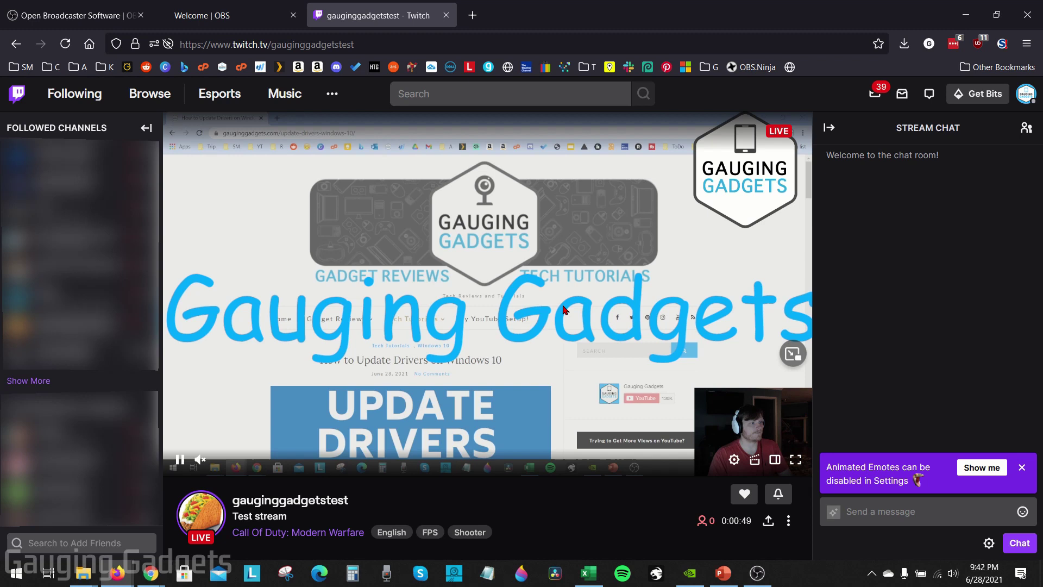
pyautogui.click(759, 579)
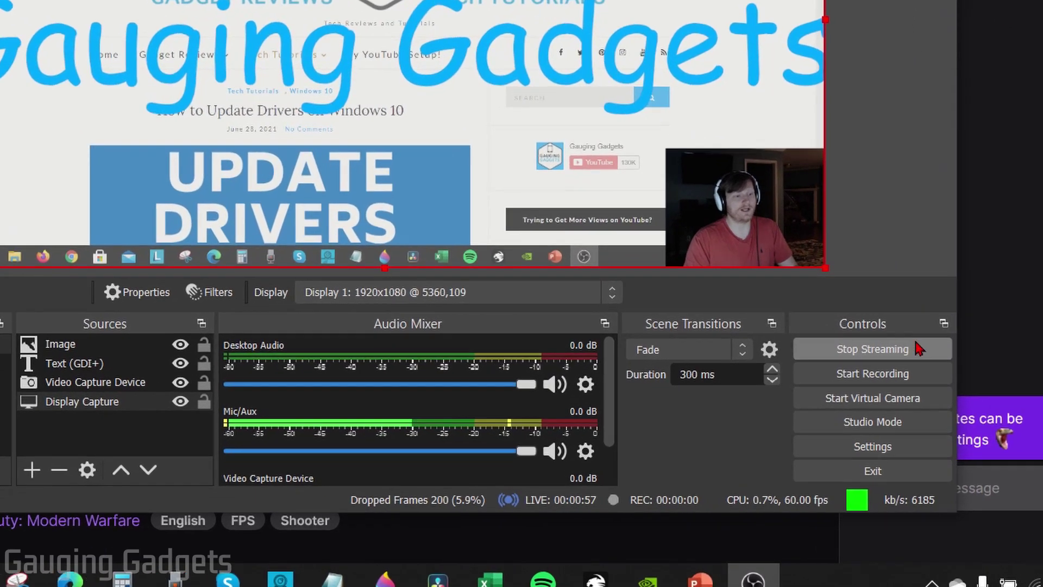
# Stop the stream and confirm the Twitch channel shows as offline
pyautogui.click(867, 352)
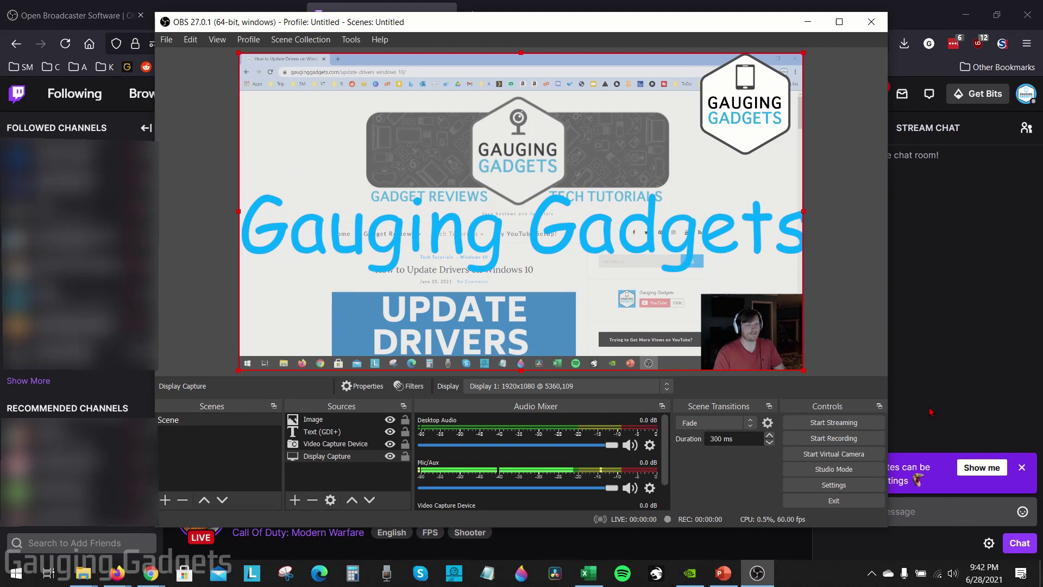
pyautogui.click(931, 412)
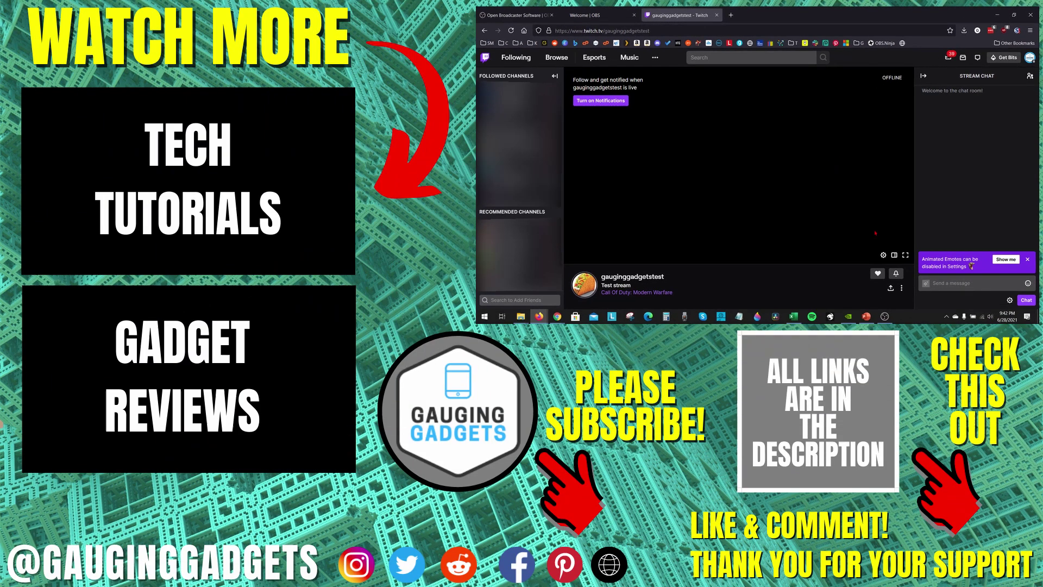
# Switch back from Firefox to the OBS Studio window with Alt+Tab
pyautogui.hotkey('alt', 'Tab')
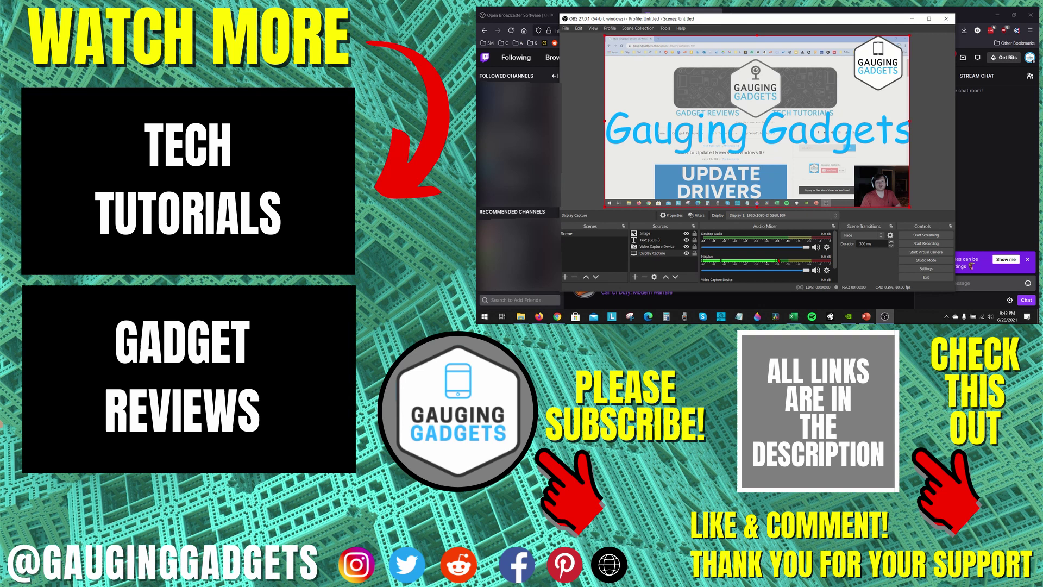